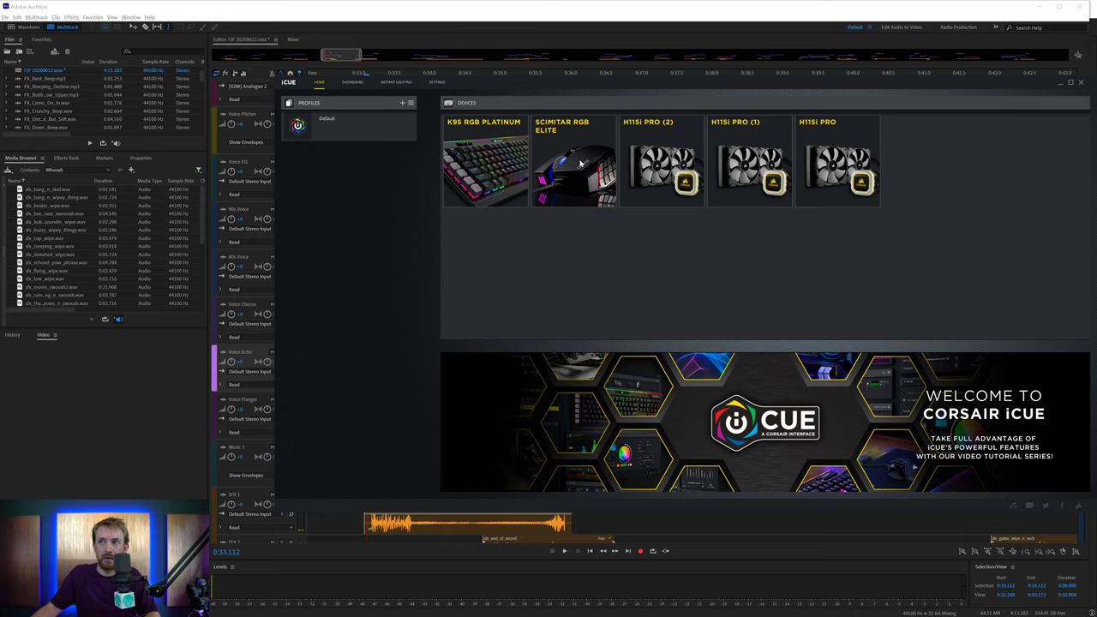
# - Open the actions settings for the Scimitar RGB Elite mouse and show its numbered side buttons
pyautogui.click(579, 164)
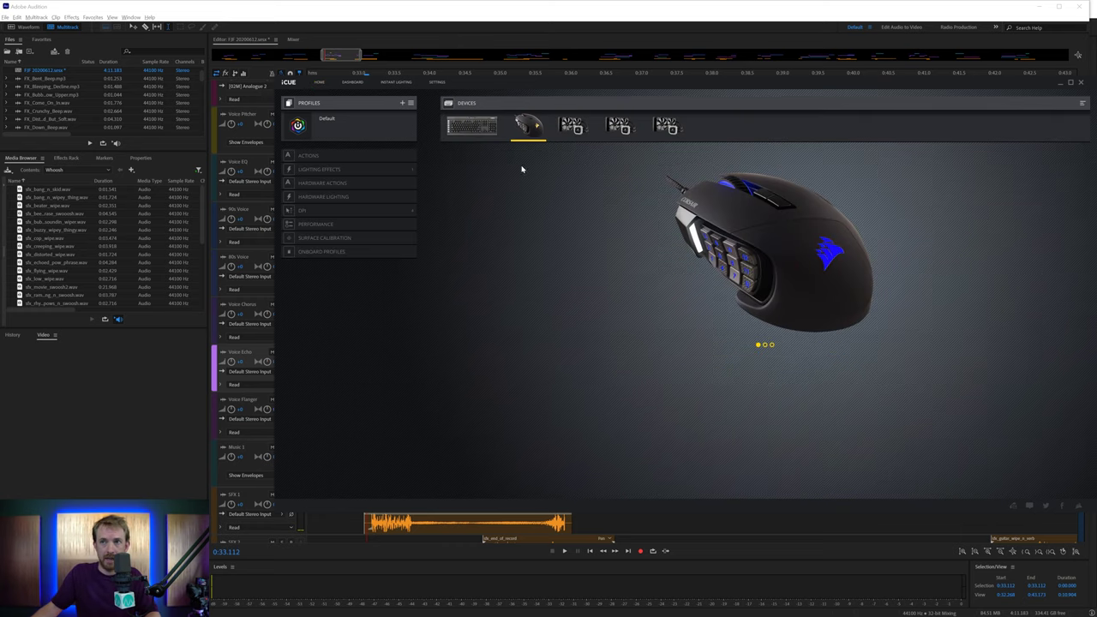
pyautogui.click(359, 156)
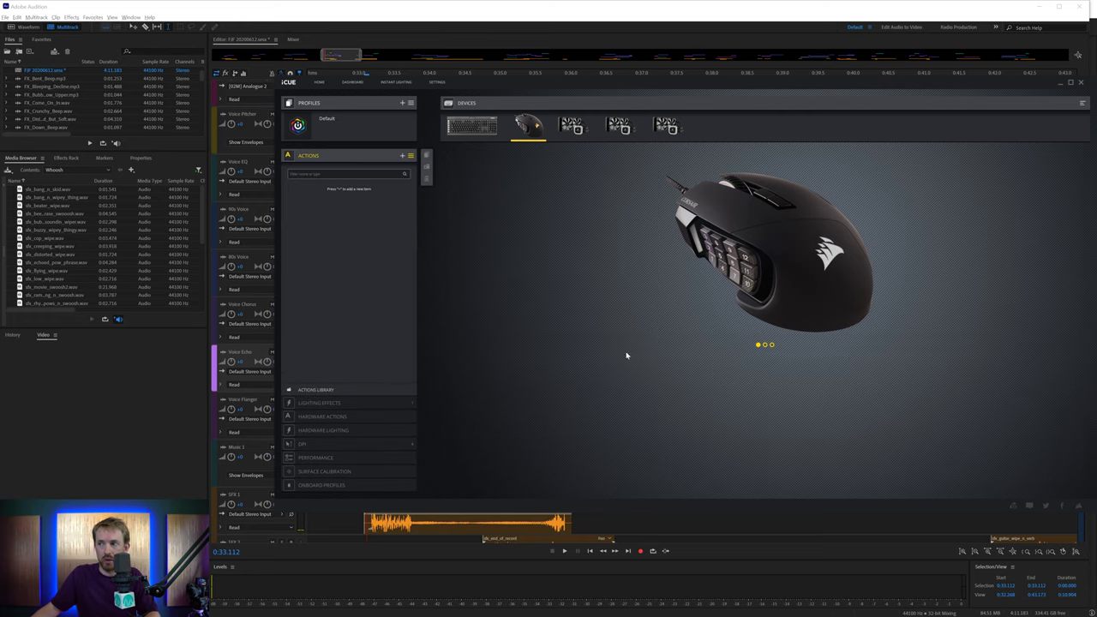
pyautogui.click(771, 346)
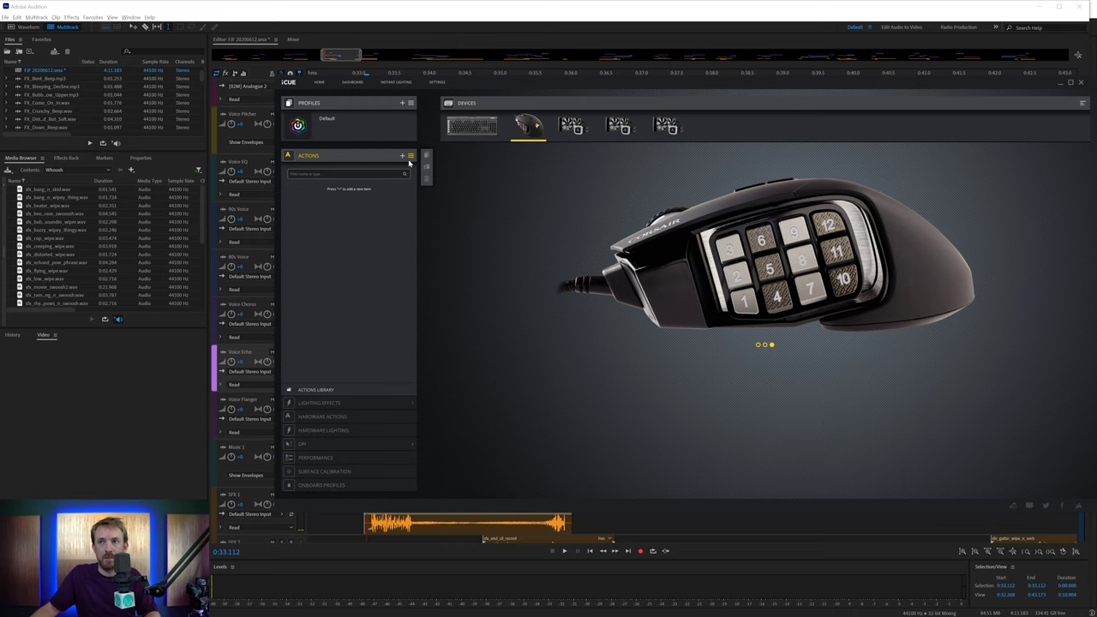
# - Create a macro on side button 1, record Ctrl+C into it, and delete all its delays
pyautogui.click(401, 155)
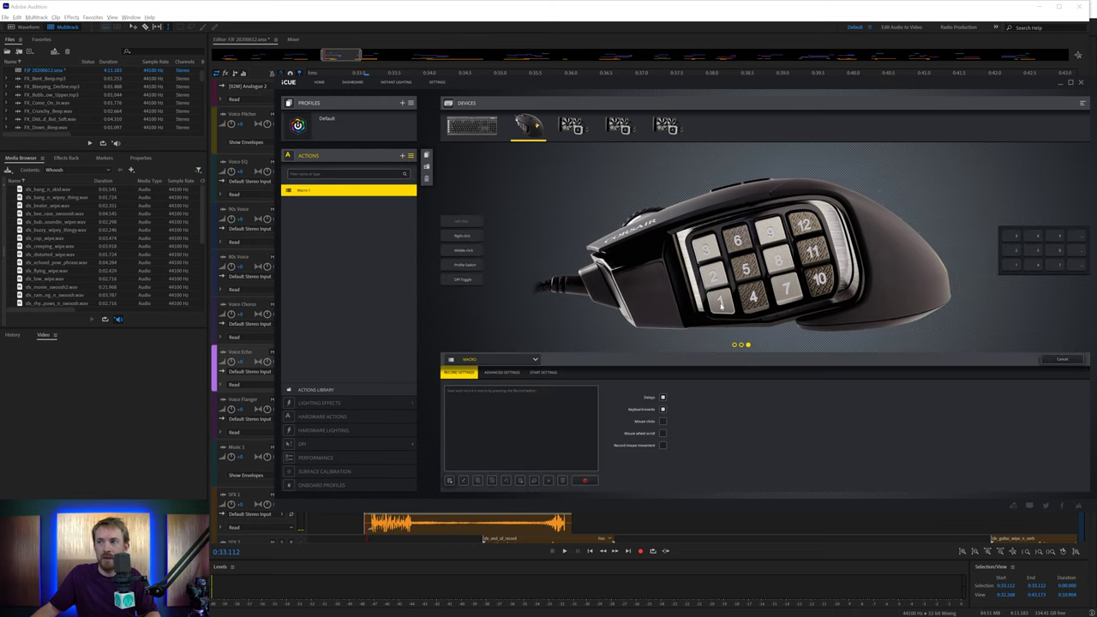
pyautogui.press('1')
pyautogui.click(586, 481)
pyautogui.hotkey('ctrl', 'c')
pyautogui.click(585, 481)
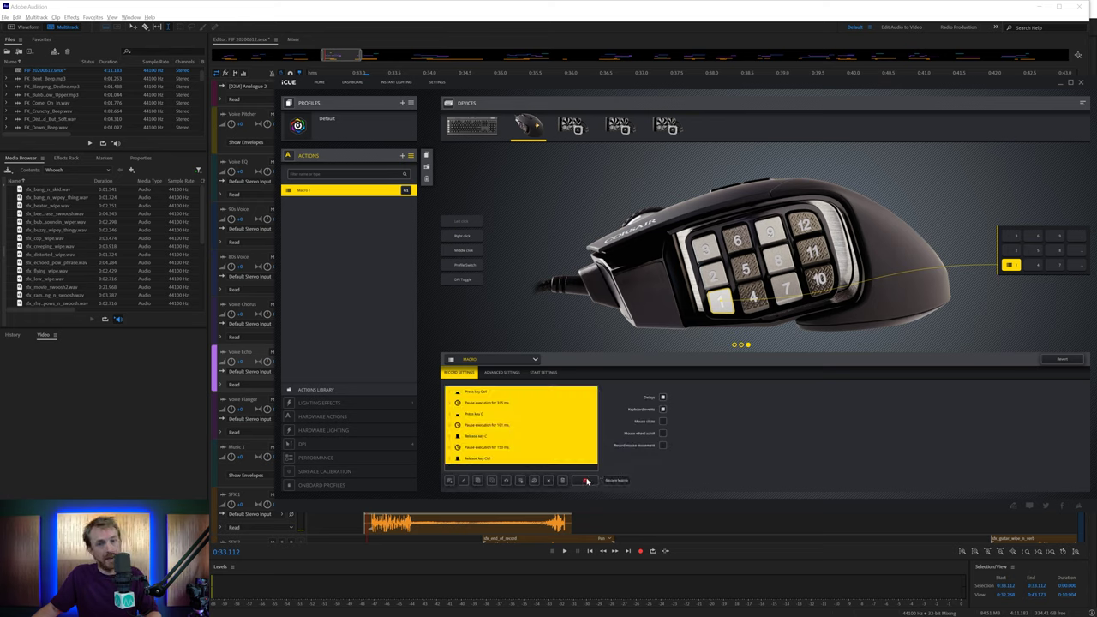
pyautogui.click(533, 483)
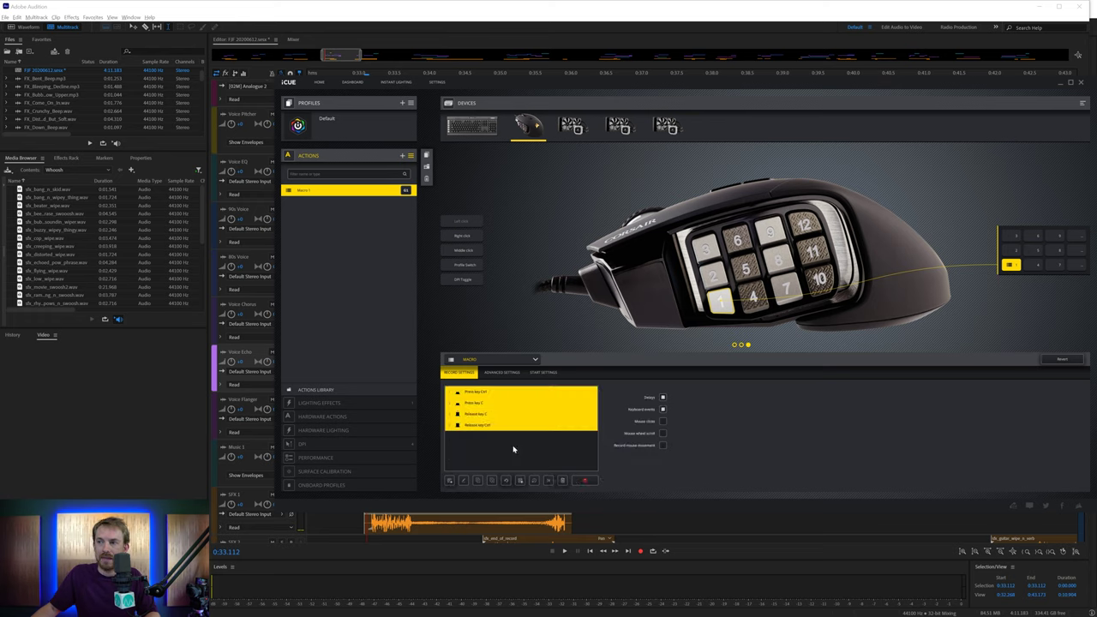
# - Create a second macro on side button 2, record Ctrl+V into it, and delete all its delays
pyautogui.click(403, 157)
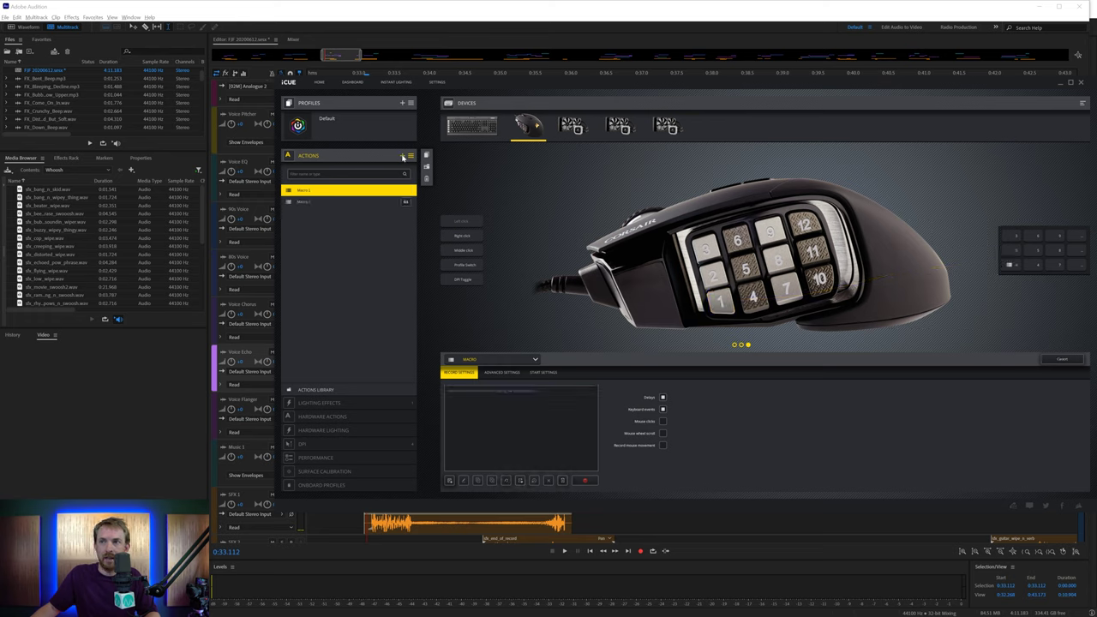
pyautogui.click(713, 274)
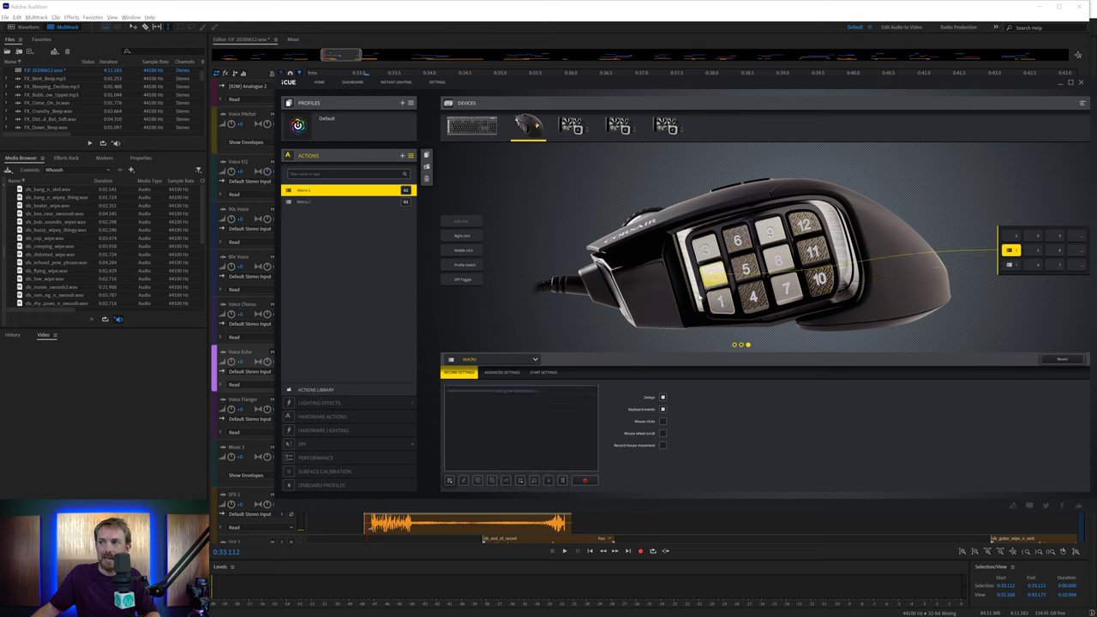
pyautogui.click(588, 480)
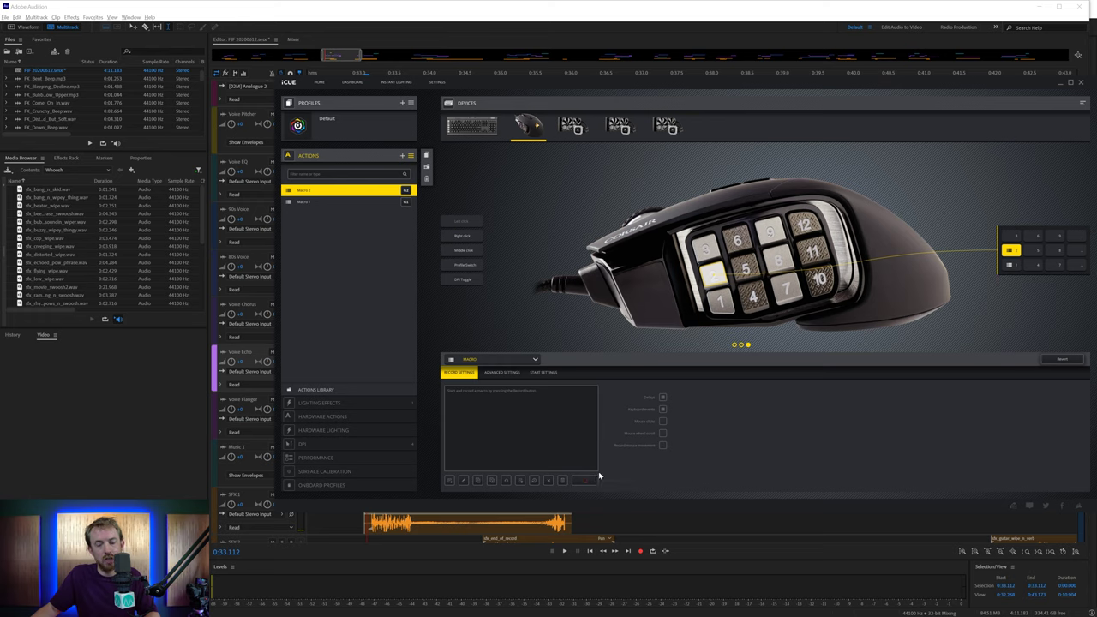
pyautogui.hotkey('ctrl', 'v')
pyautogui.click(581, 480)
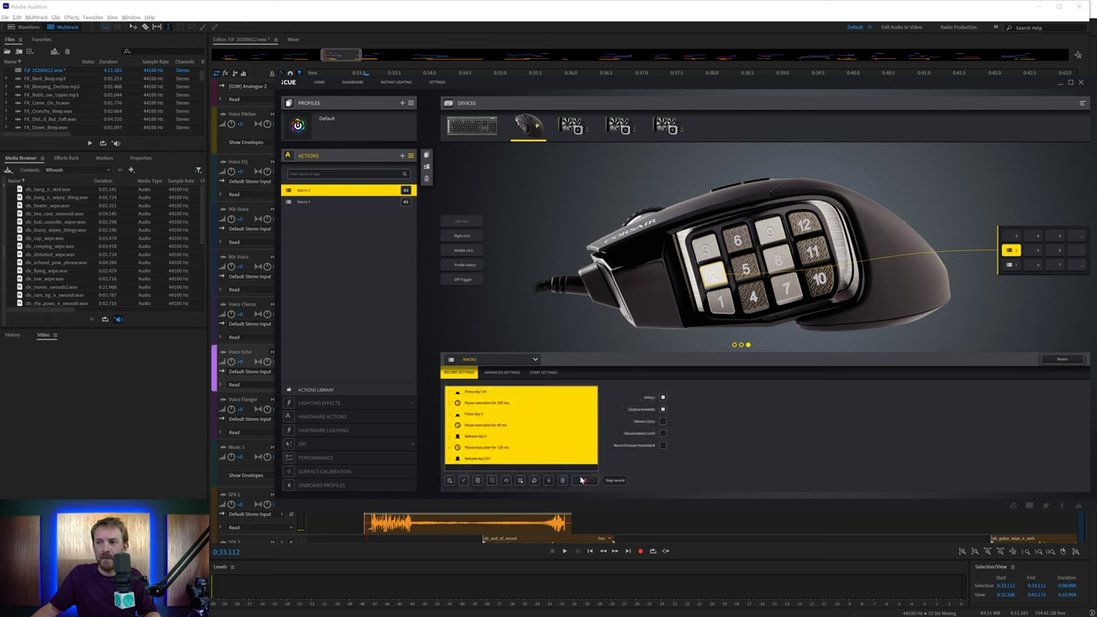
pyautogui.click(536, 481)
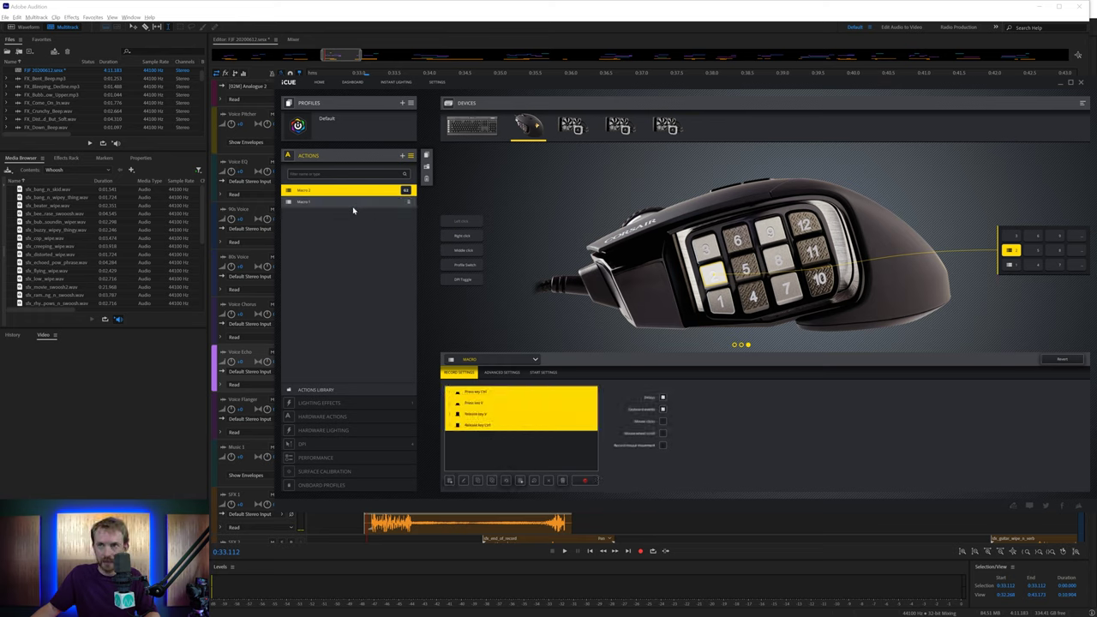
pyautogui.click(722, 296)
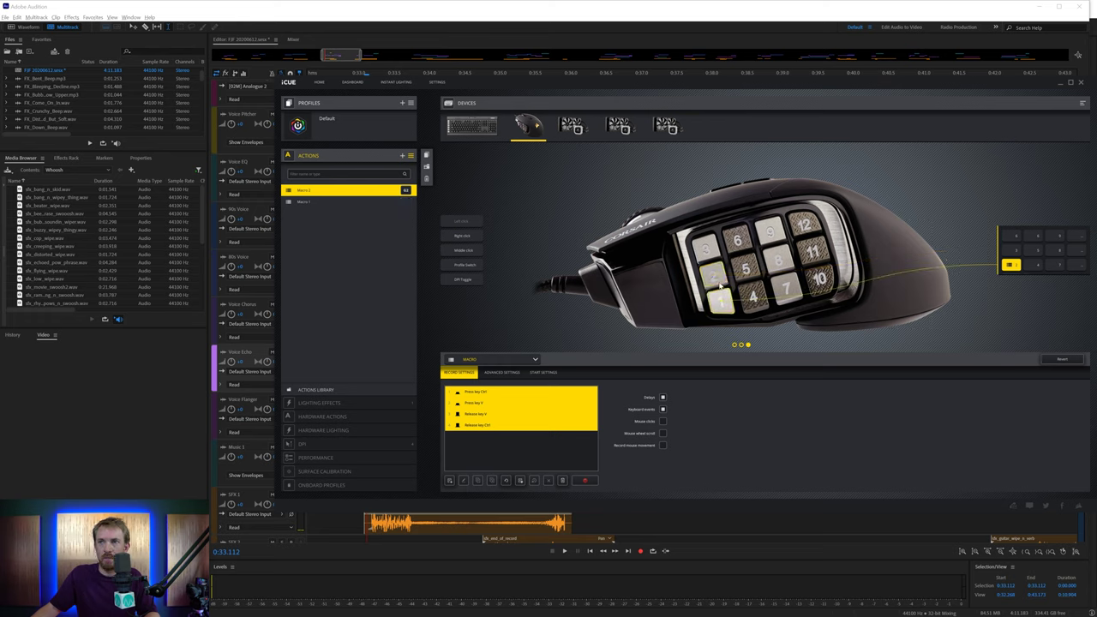
pyautogui.press('2')
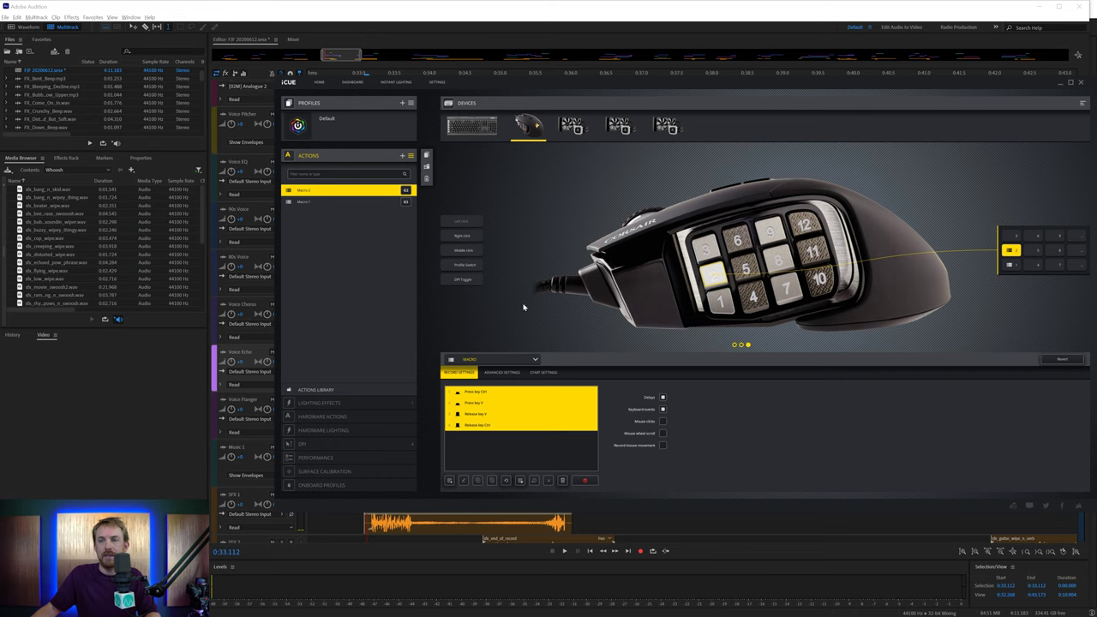
# - Switch to Adobe Audition, copy about 0.16 s of the first Voice Chorus clip, and paste it onto the track above at about 0:33.27 and 0:33.11
pyautogui.click(194, 363)
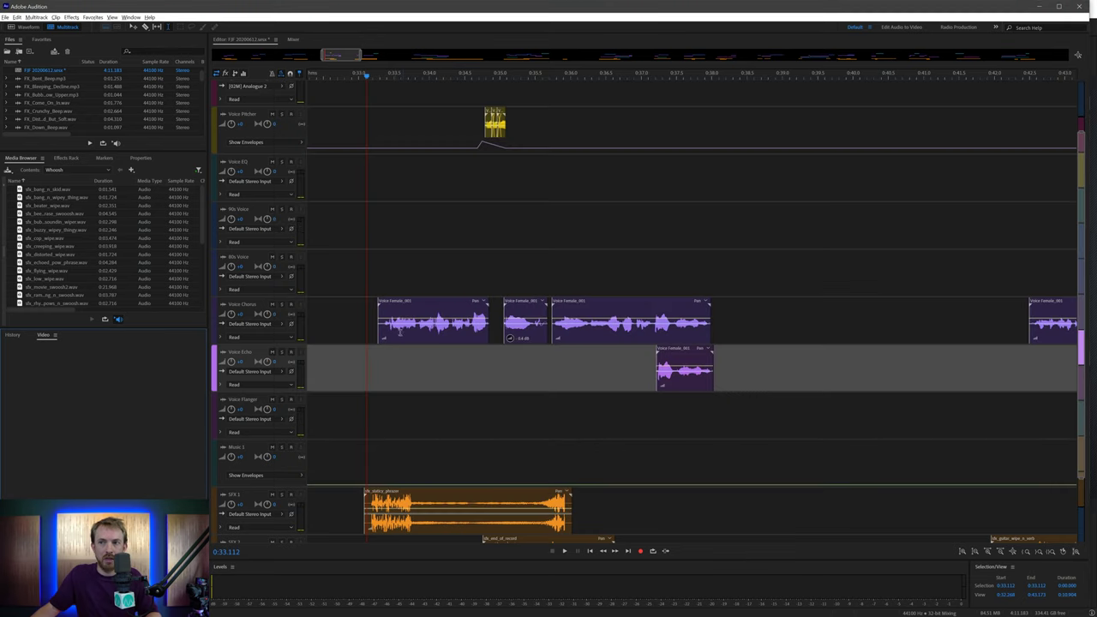
pyautogui.moveTo(384, 326); pyautogui.dragTo(395, 325)
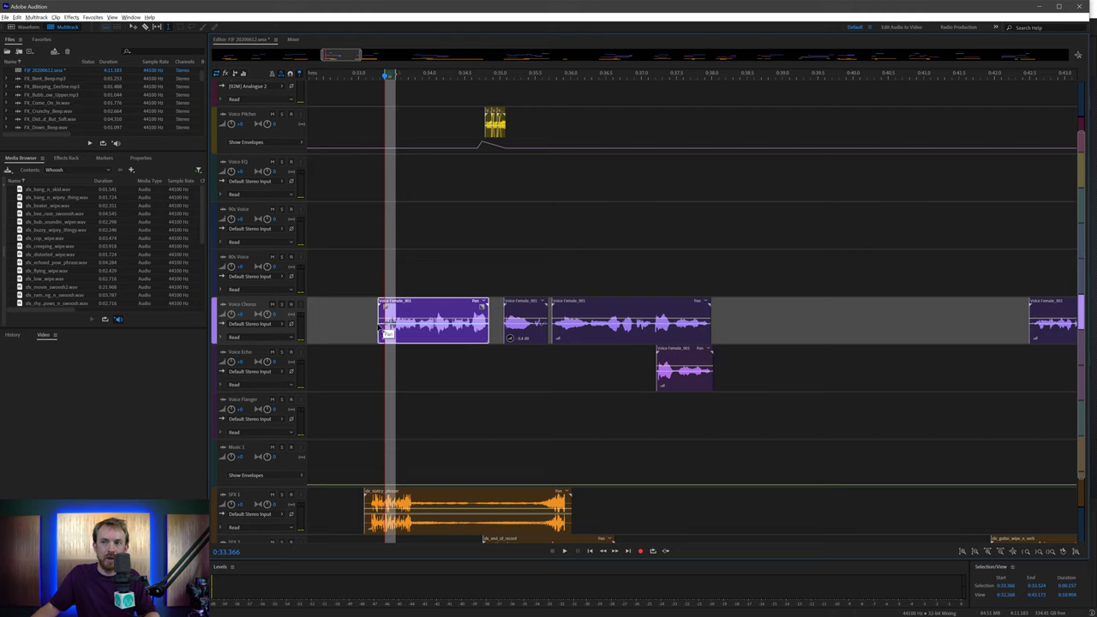
pyautogui.click(377, 289)
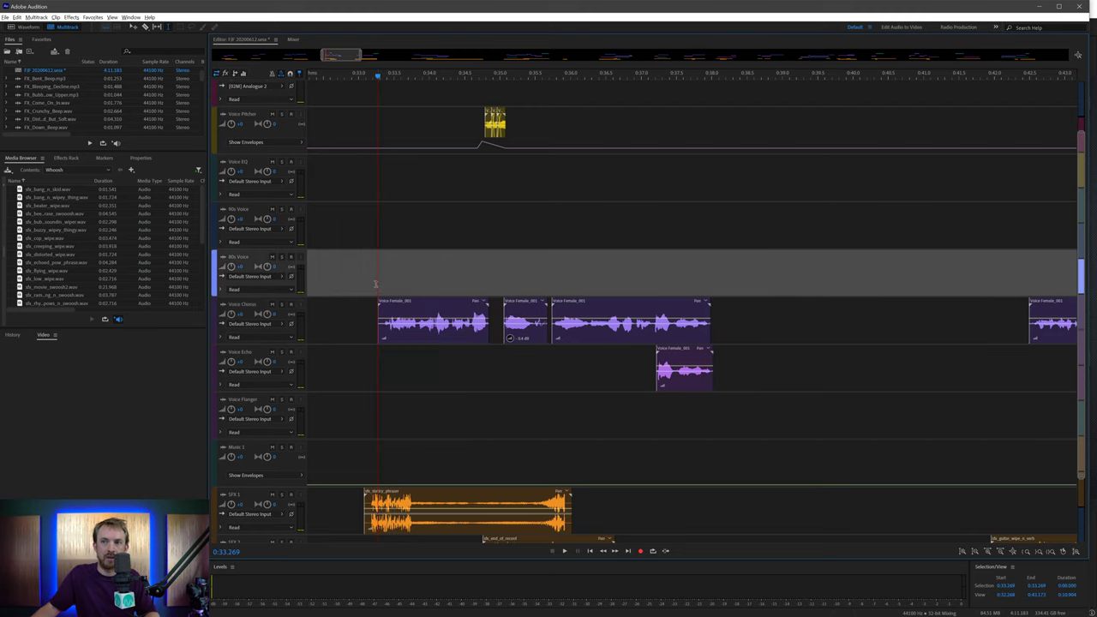
pyautogui.hotkey('ctrl', 'v')
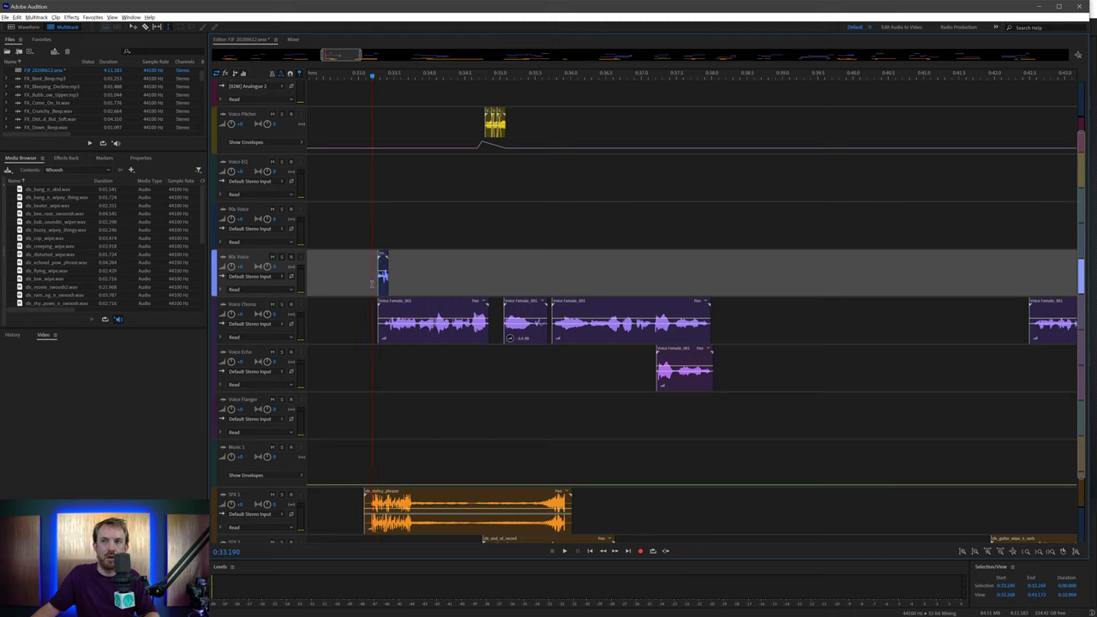
pyautogui.moveTo(372, 283); pyautogui.dragTo(366, 284)
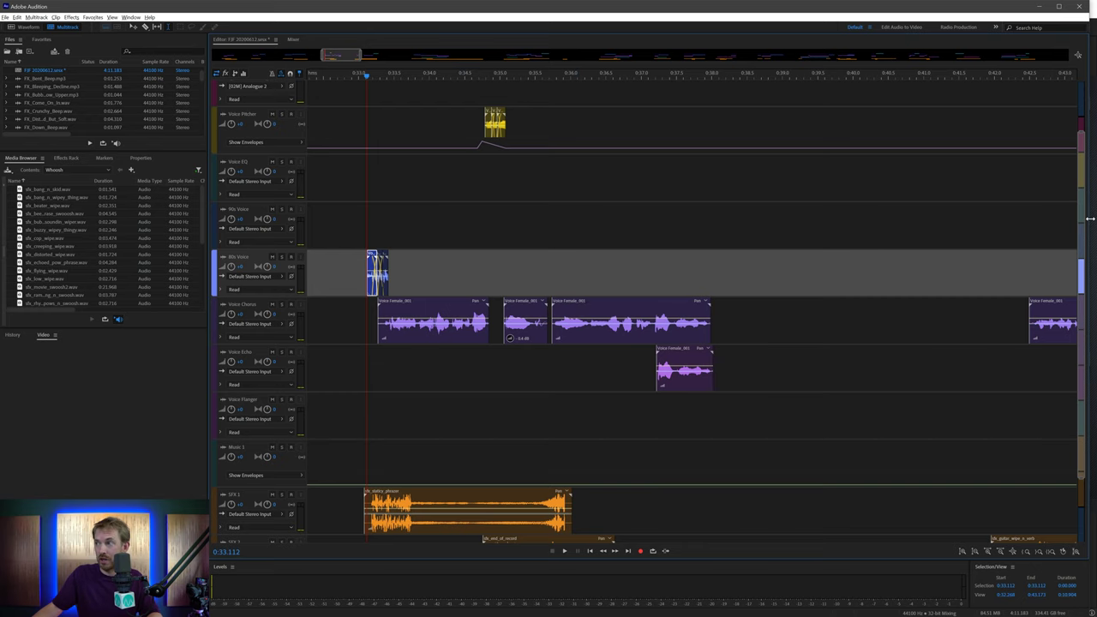
# - Switch back to iCUE, create a macro on side button 3, record Right Ctrl+K, and delete all its delays
pyautogui.hotkey('alt', 'Tab')
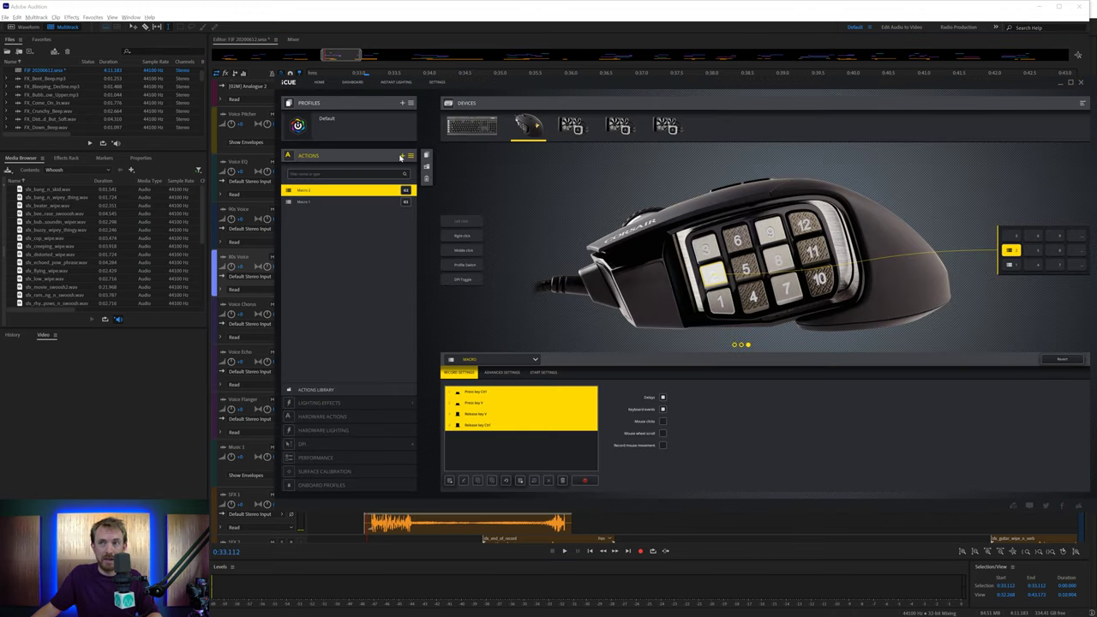
pyautogui.click(703, 253)
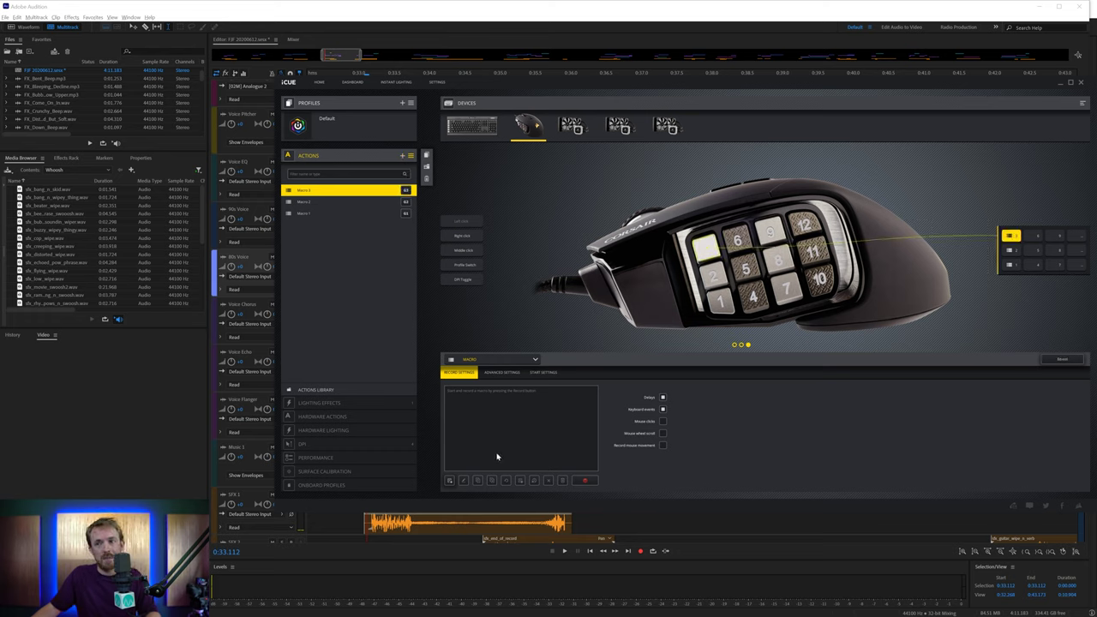
pyautogui.click(581, 480)
pyautogui.hotkey('ctrl', 'k')
pyautogui.click(581, 481)
pyautogui.click(536, 481)
# - In Adobe Audition, split the first Voice Chorus clip at about 0:33.82 and 0:34.28, and the third at about 0:36.33 and 0:37.25
pyautogui.click(201, 391)
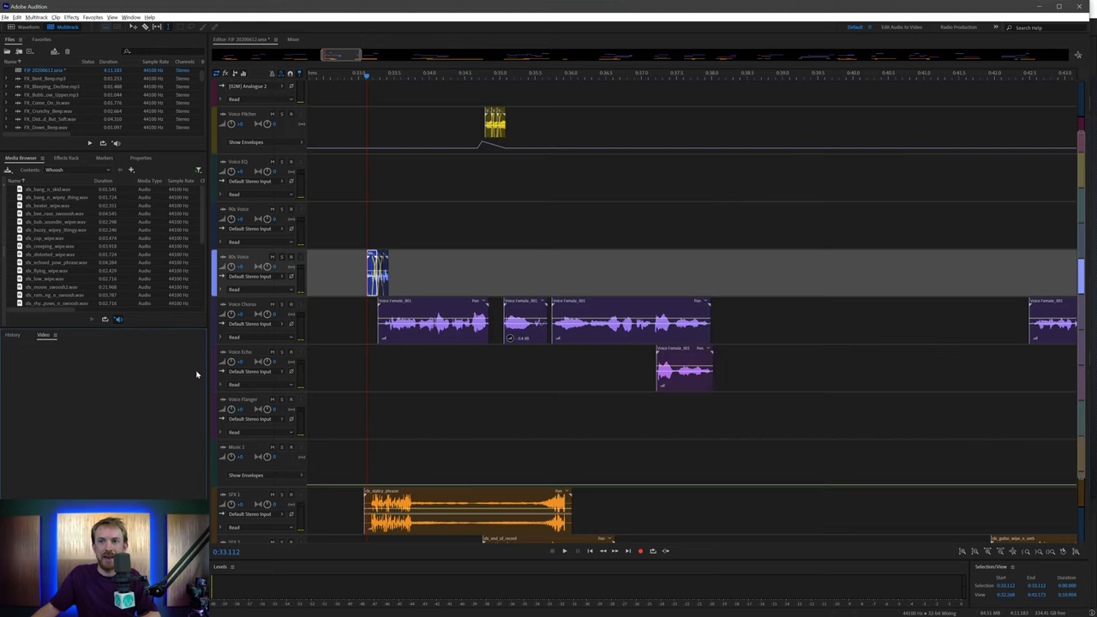
pyautogui.click(417, 329)
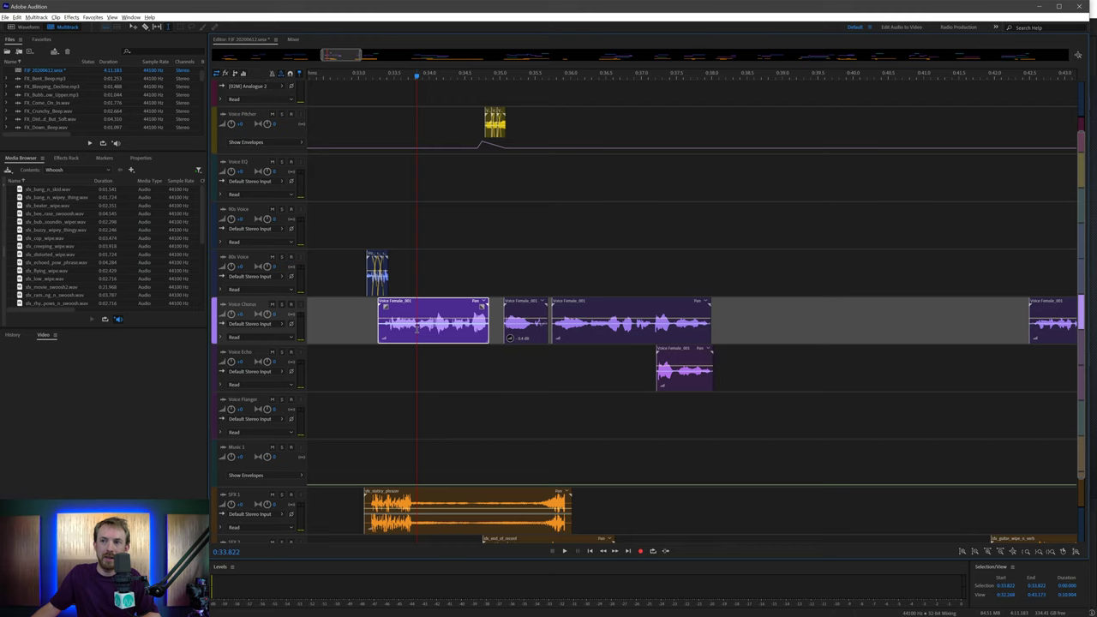
pyautogui.hotkey('ctrl', 'k')
pyautogui.click(448, 333)
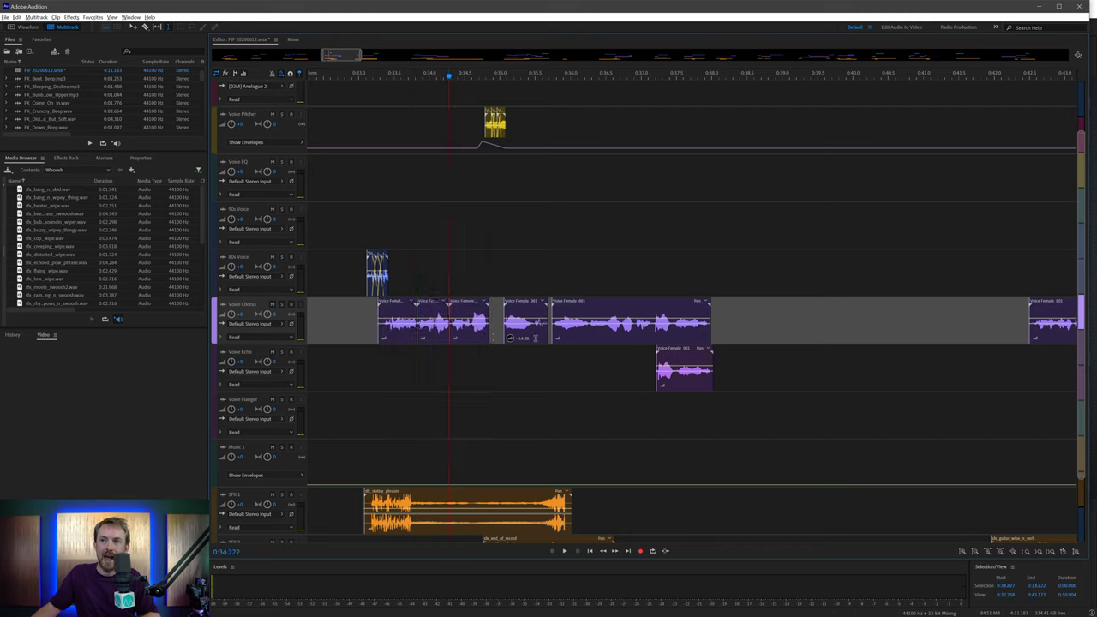
pyautogui.click(567, 339)
pyautogui.moveTo(594, 324); pyautogui.dragTo(659, 323)
pyautogui.hotkey('ctrl', 'k')
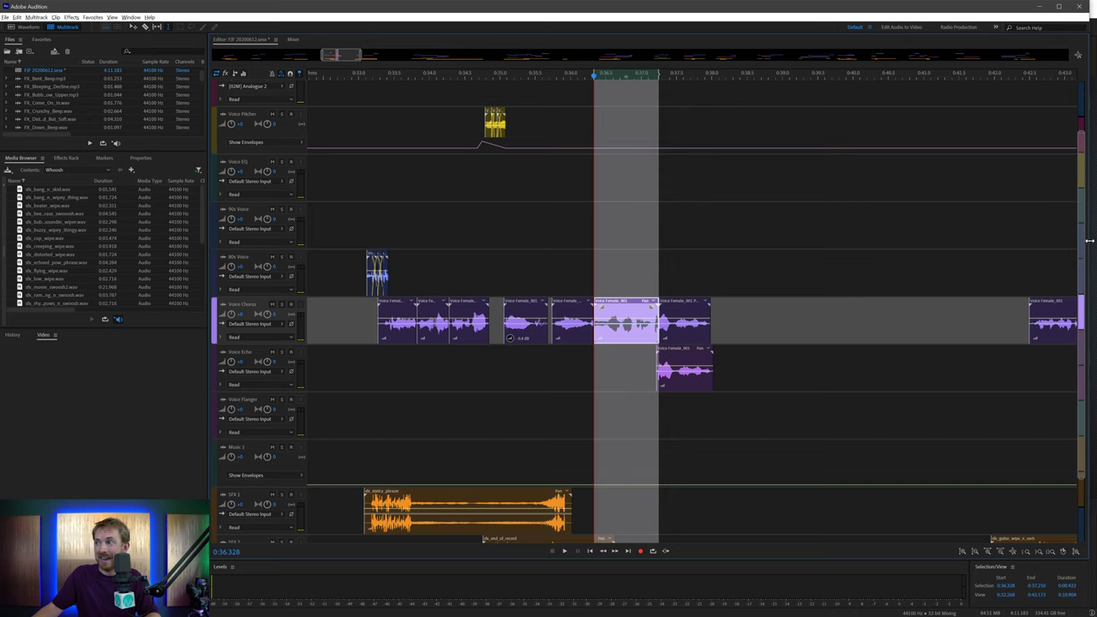
# - Return to iCUE, create a macro on side button 4, record Backspace into it, and delete all its delays
pyautogui.hotkey('alt', 'Tab')
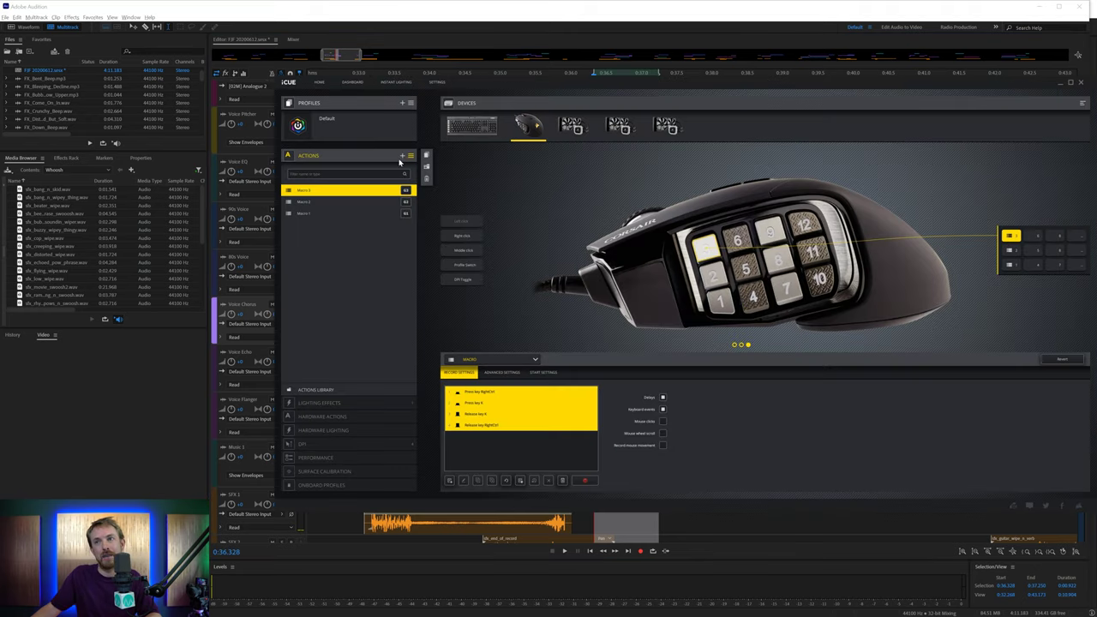
pyautogui.click(403, 157)
pyautogui.click(753, 296)
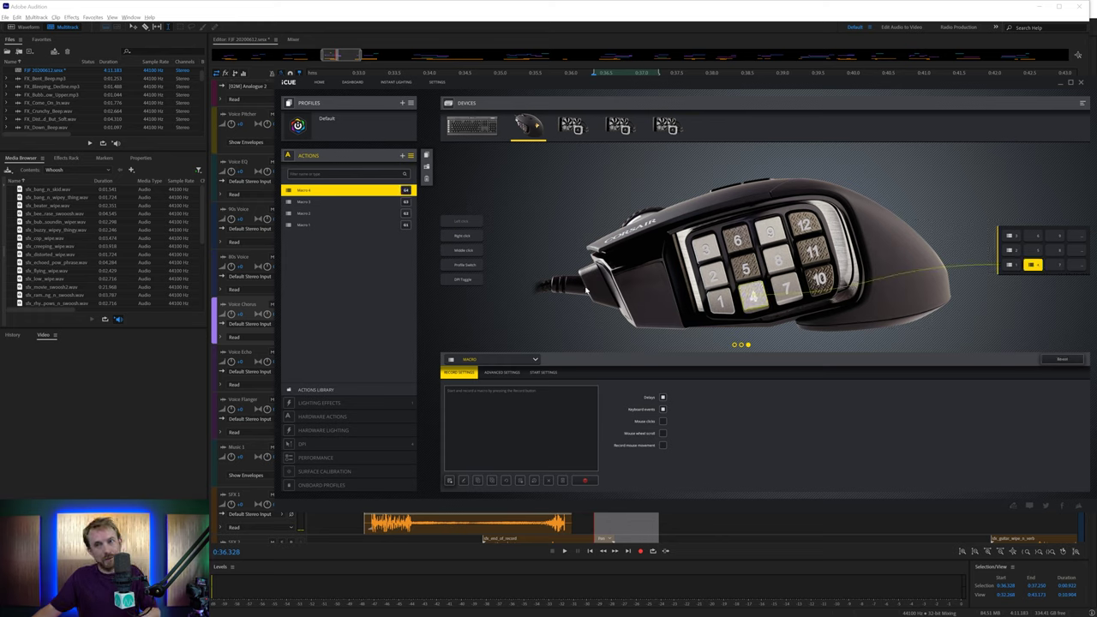
pyautogui.click(586, 480)
pyautogui.press('BackSpace')
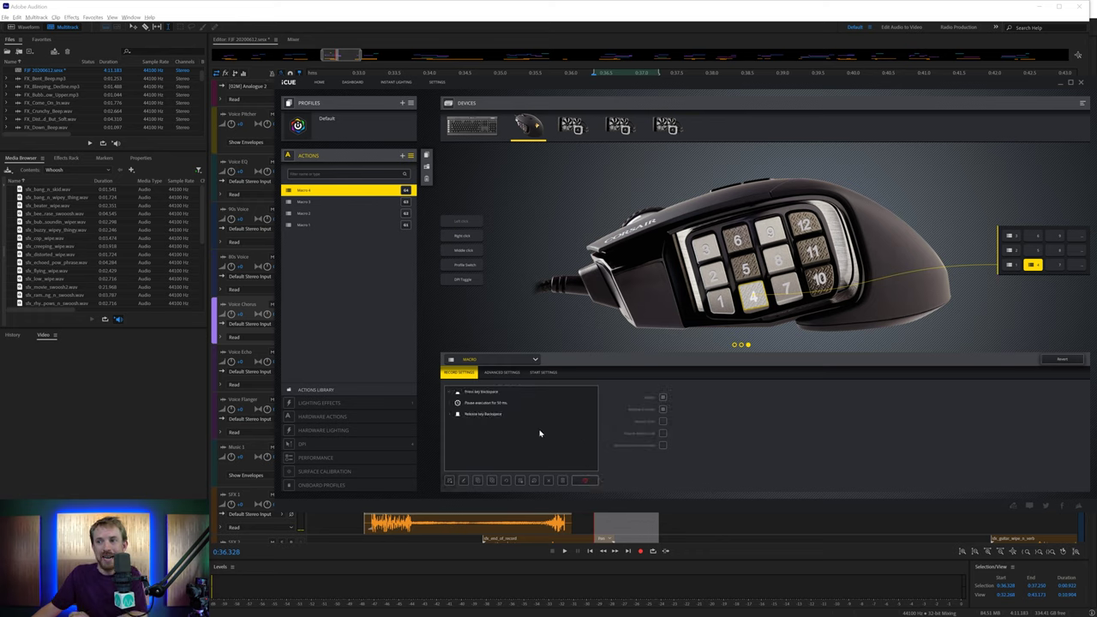
pyautogui.click(579, 482)
pyautogui.click(534, 482)
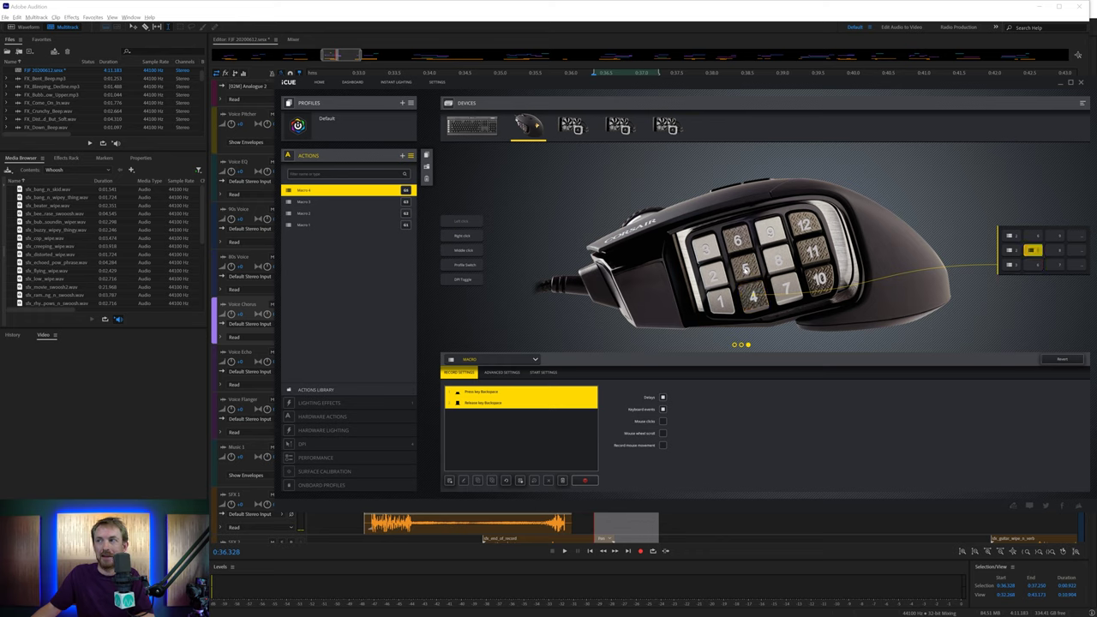
pyautogui.click(746, 269)
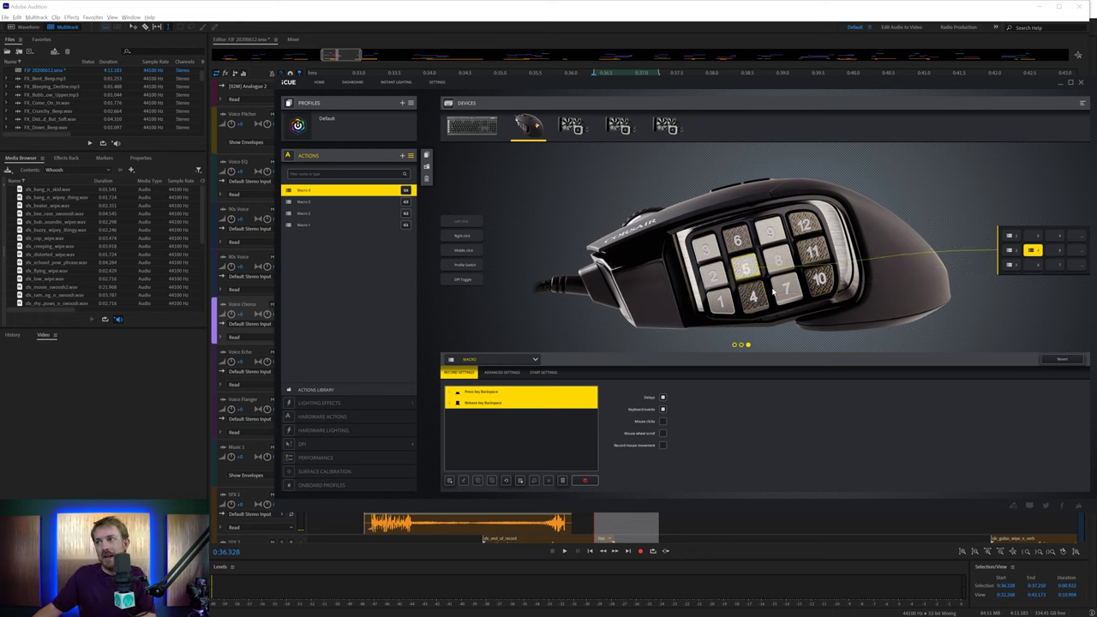
pyautogui.click(752, 297)
# - Create another macro on side button 5, record Space into it, and delete all its delays
pyautogui.click(401, 157)
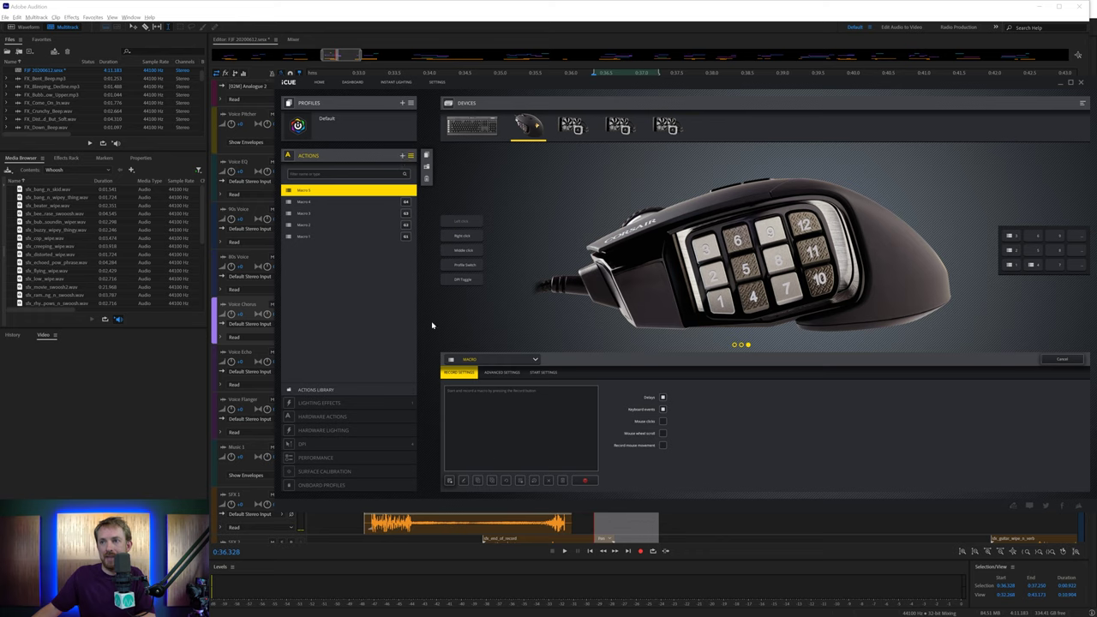
pyautogui.click(742, 275)
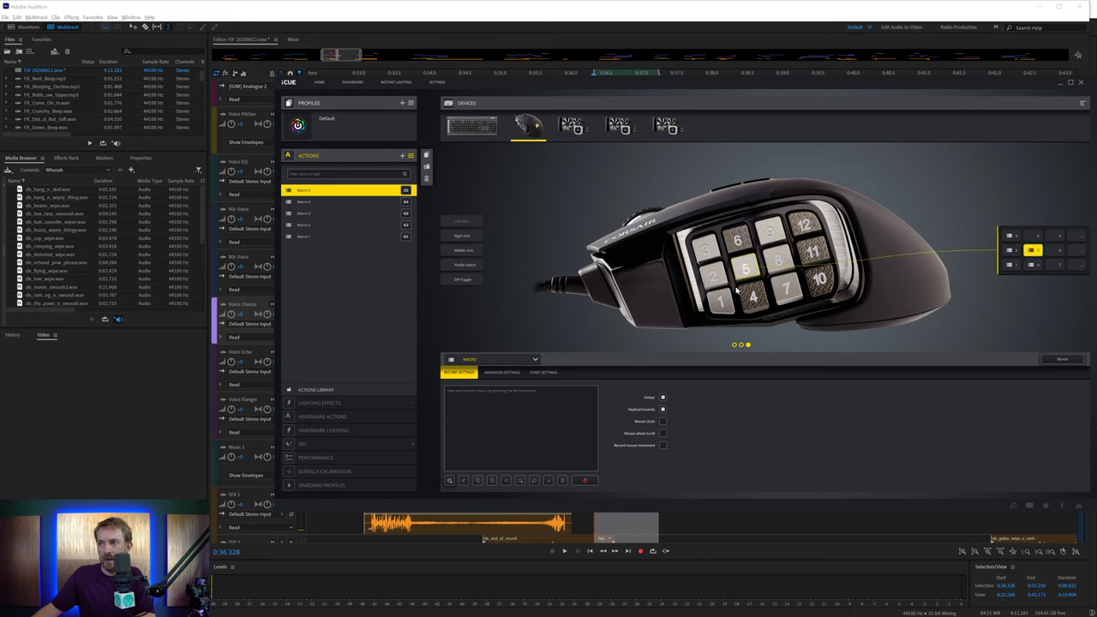
pyautogui.click(583, 480)
pyautogui.press('space')
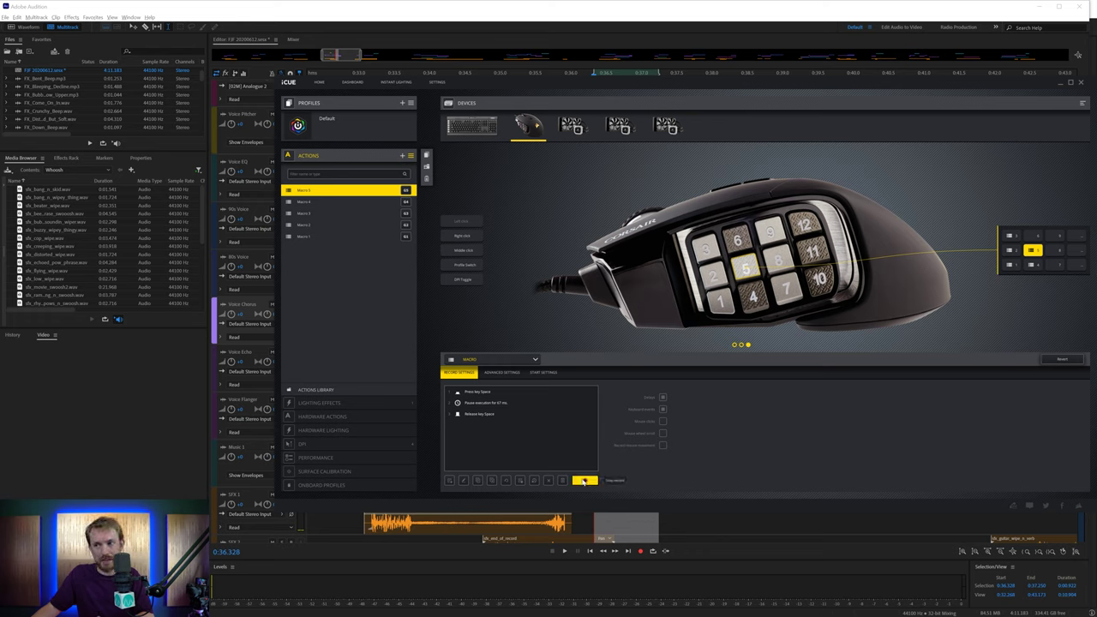
pyautogui.click(582, 481)
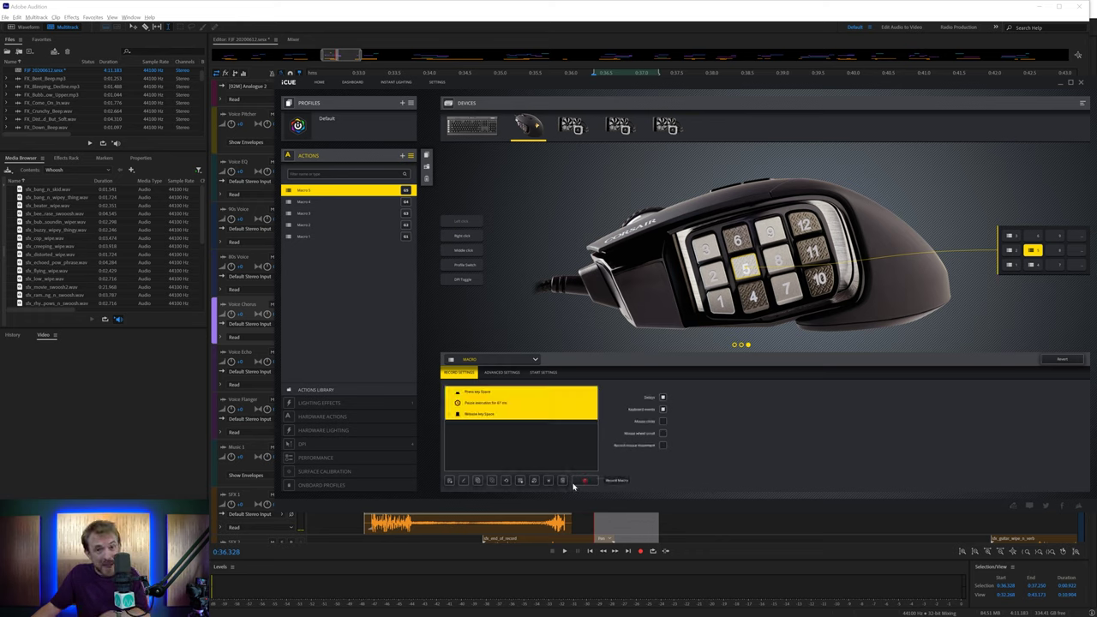
pyautogui.click(534, 482)
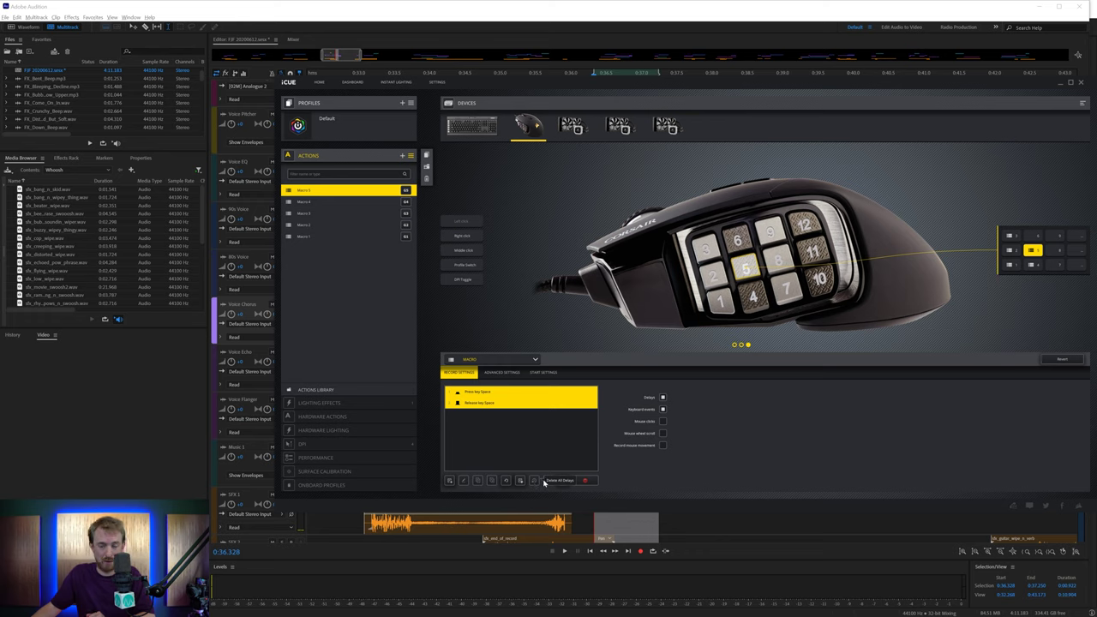
# - Create a macro on side button 6, record Ctrl+Z into it, and delete all its delays
pyautogui.click(733, 248)
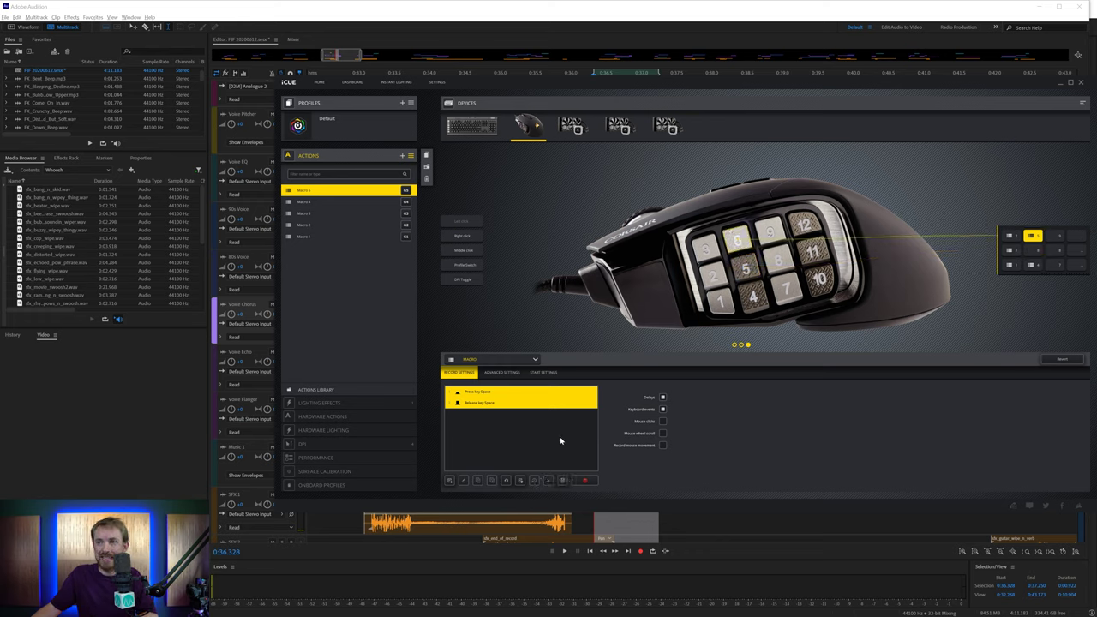
pyautogui.click(752, 270)
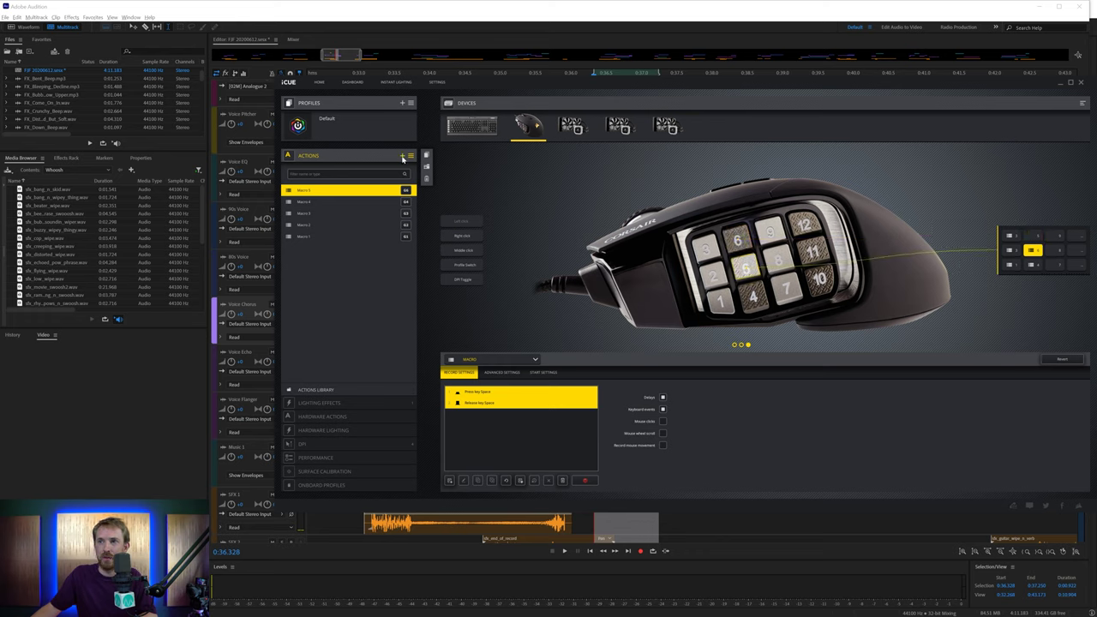
pyautogui.click(402, 157)
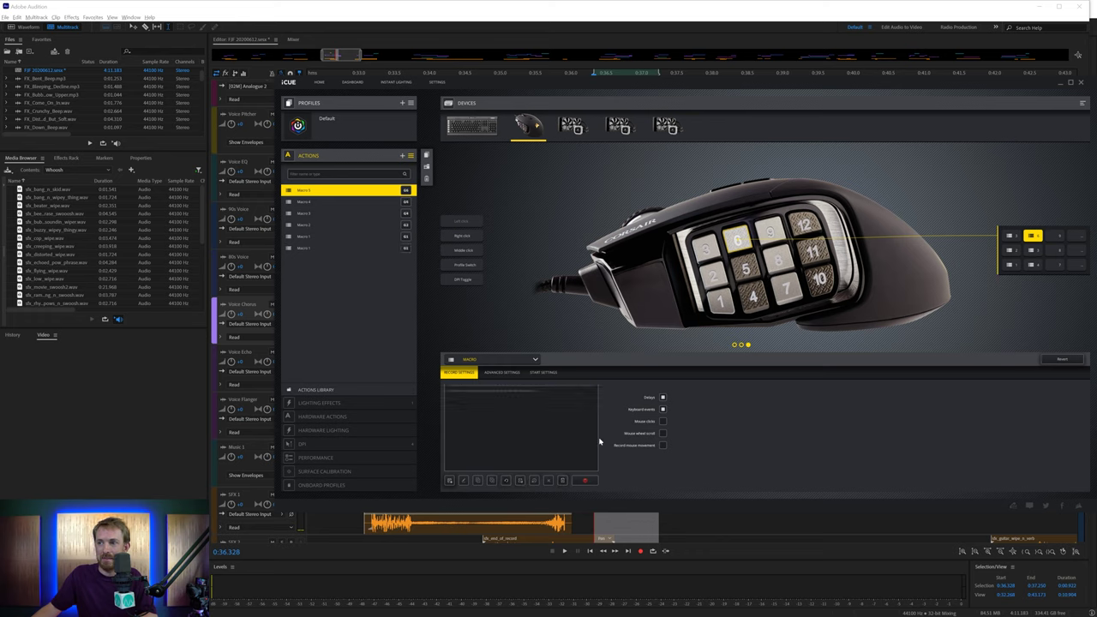
pyautogui.click(593, 483)
pyautogui.press('ctrl')
pyautogui.hotkey('ctrl', 'z')
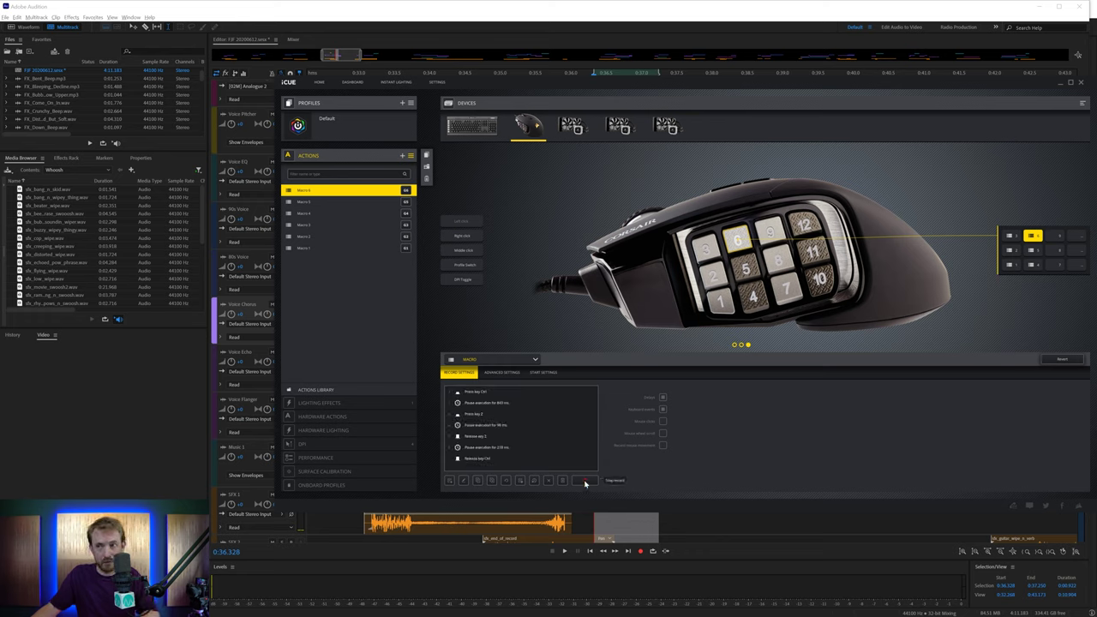
pyautogui.click(588, 481)
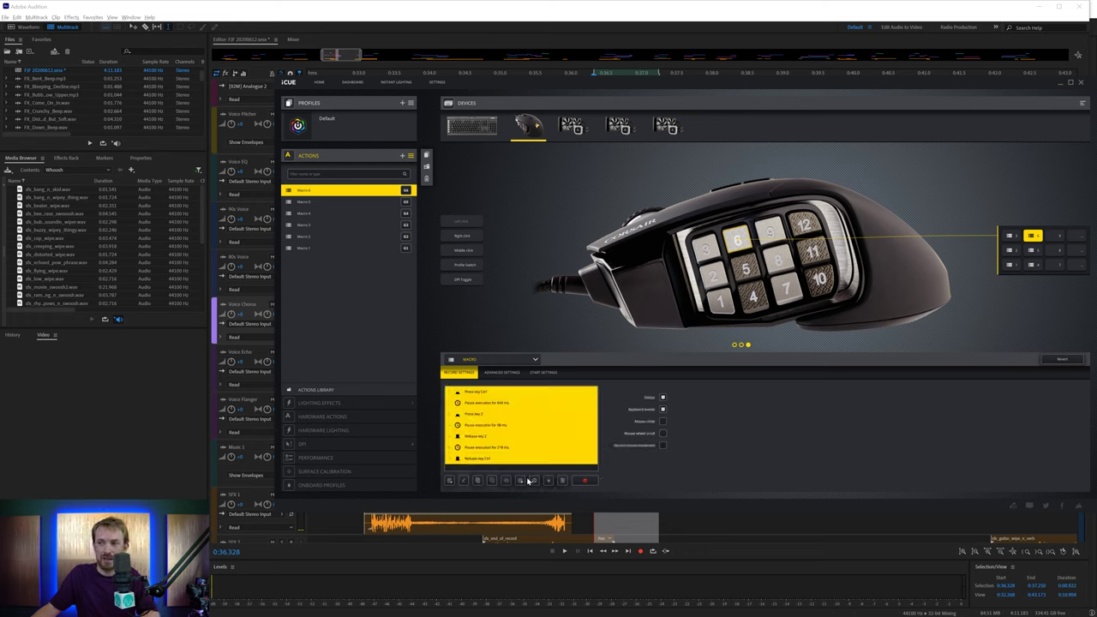
pyautogui.click(535, 481)
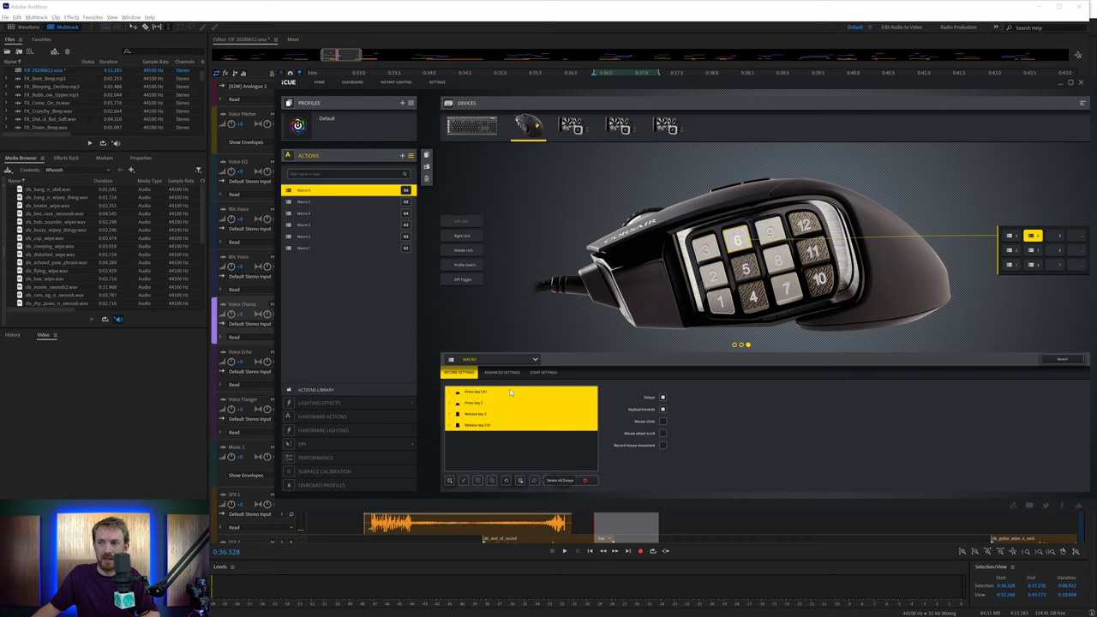
# - Switch to Adobe Audition, delete the Voice Chorus clips at about 0:35.42 and 0:34.48, and play back from about 0:32.97
pyautogui.click(167, 397)
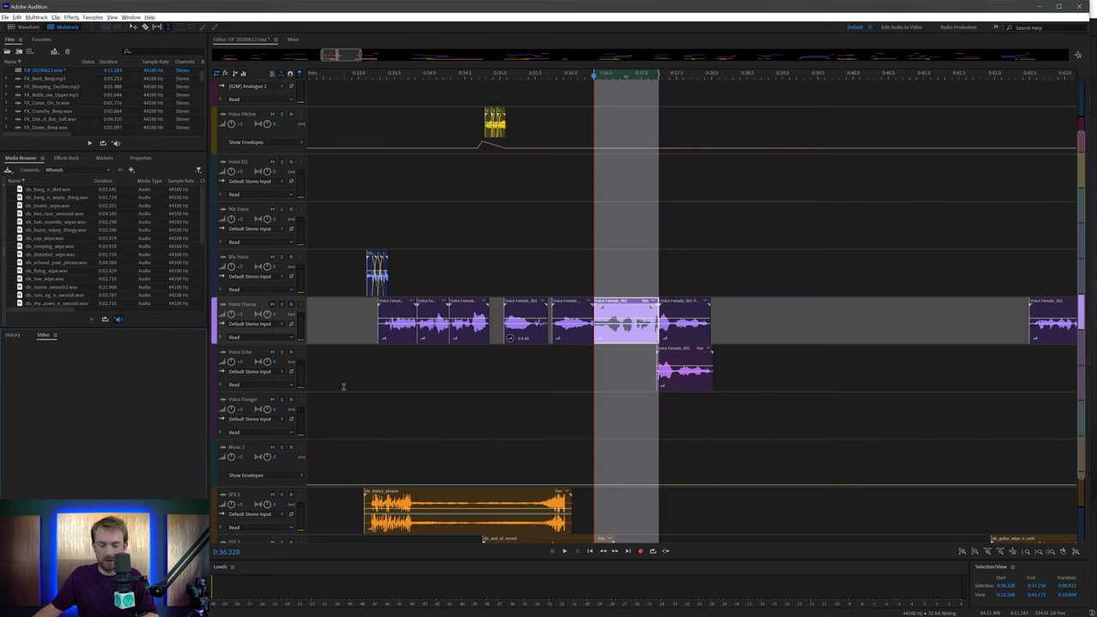
pyautogui.click(533, 364)
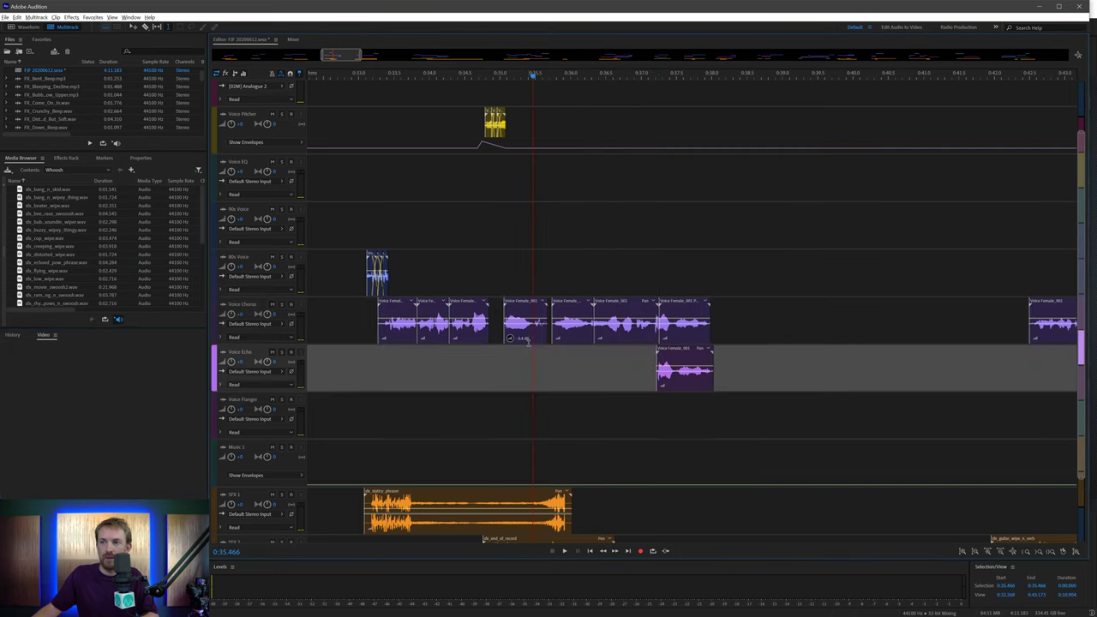
pyautogui.click(529, 329)
pyautogui.press('Delete')
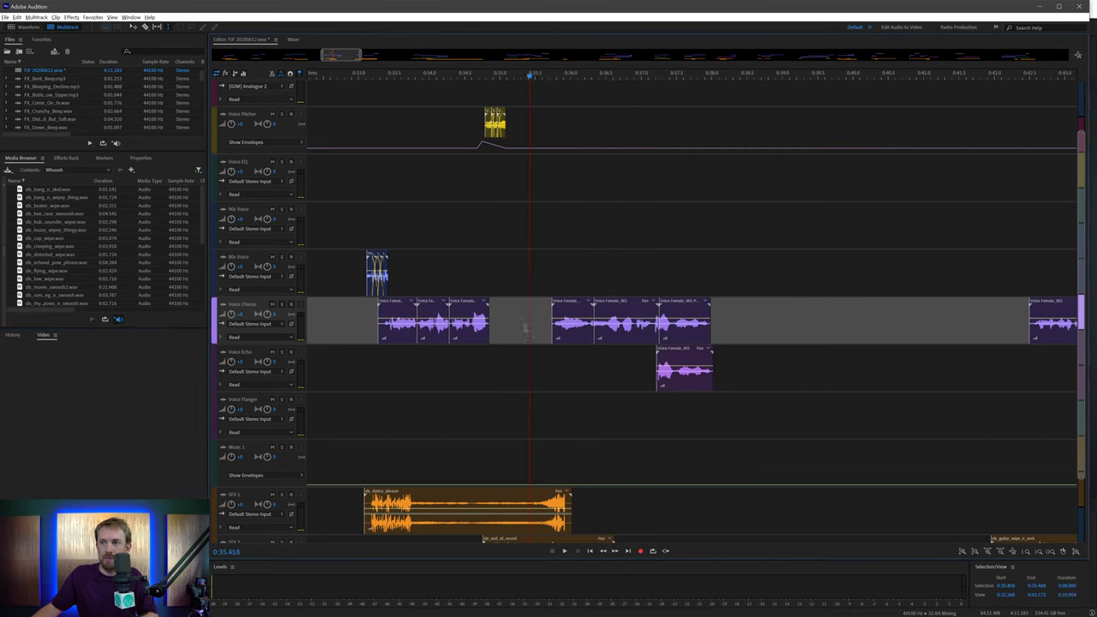
pyautogui.click(463, 330)
pyautogui.press('Delete')
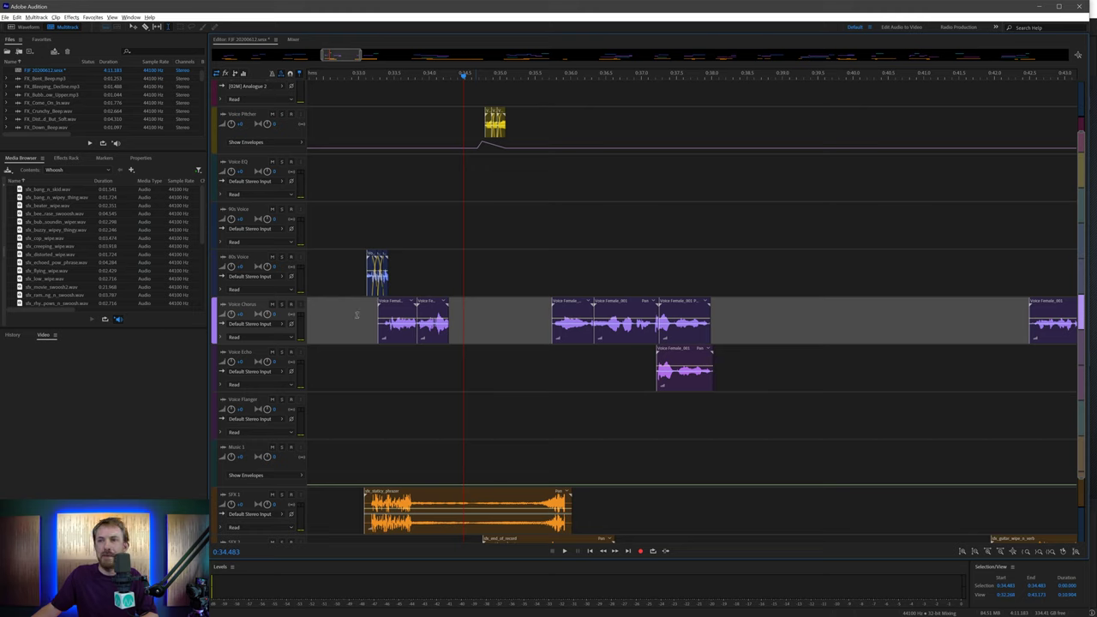
pyautogui.press('space')
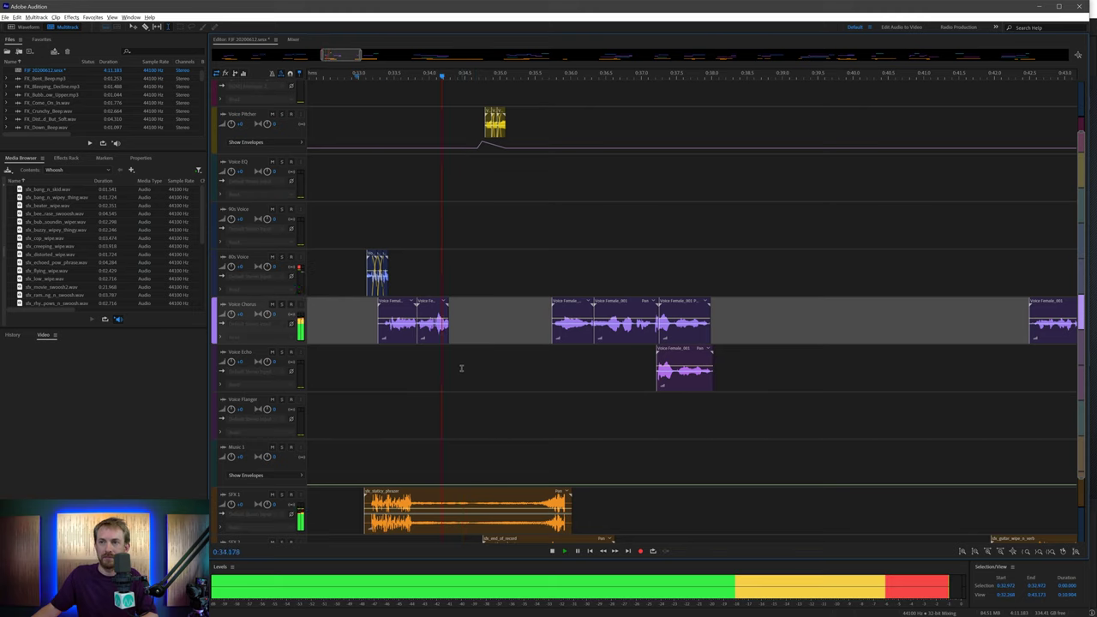
pyautogui.press('space')
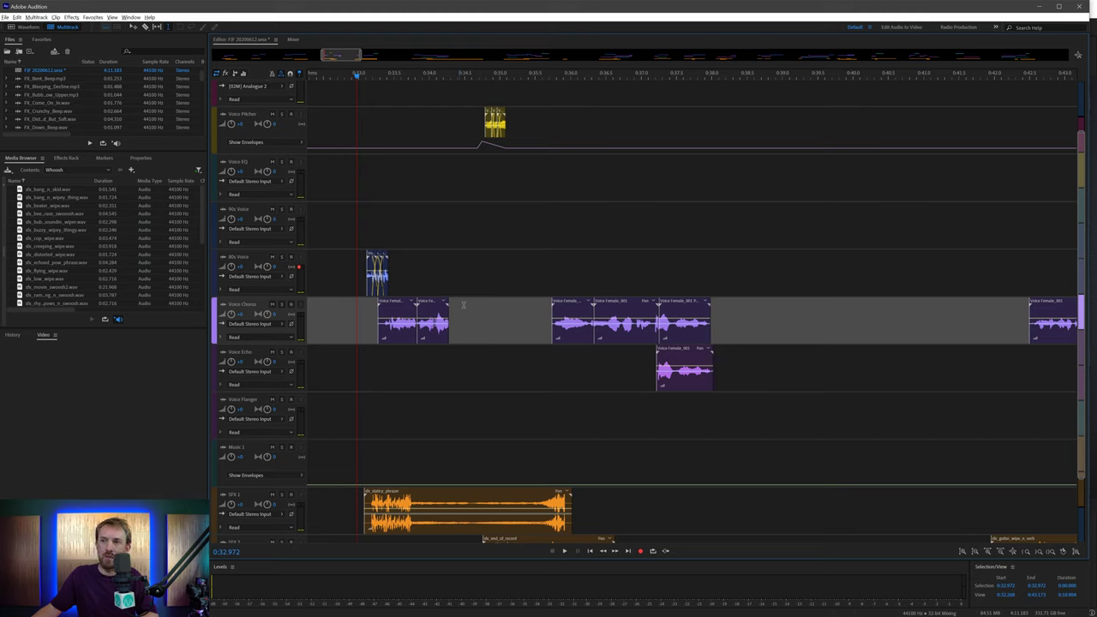
# - Undo both Voice Chorus clip deletions
pyautogui.click(463, 321)
pyautogui.hotkey('ctrl', 'v')
pyautogui.hotkey('ctrl', 'v')
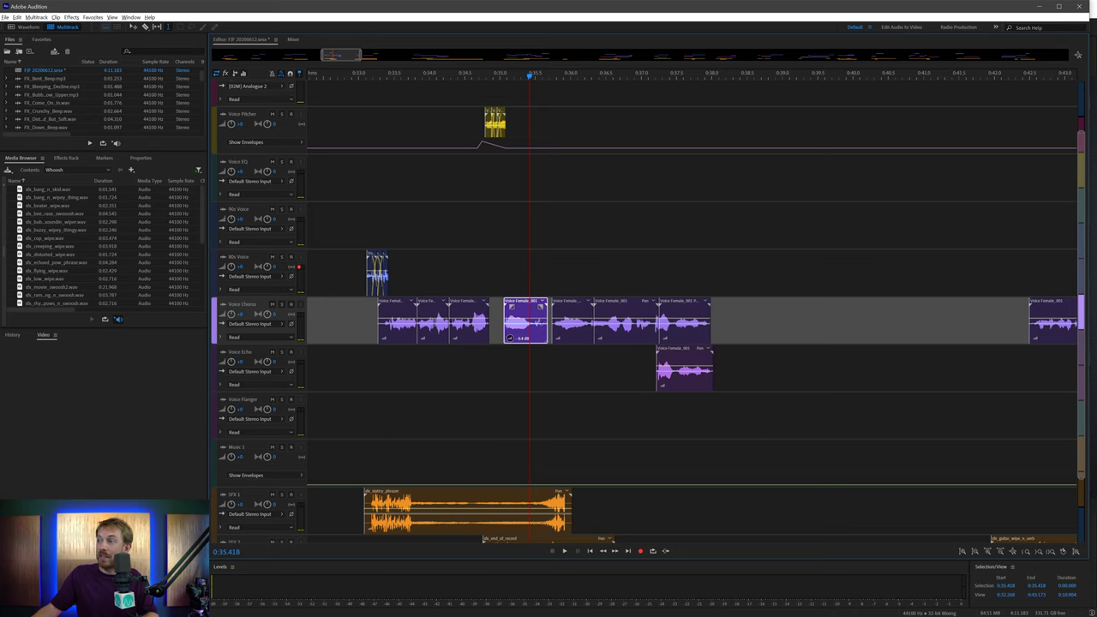
# - Switch back to iCUE, create a macro on side button 7, record M, and delete all its delays
pyautogui.hotkey('alt', 'Tab')
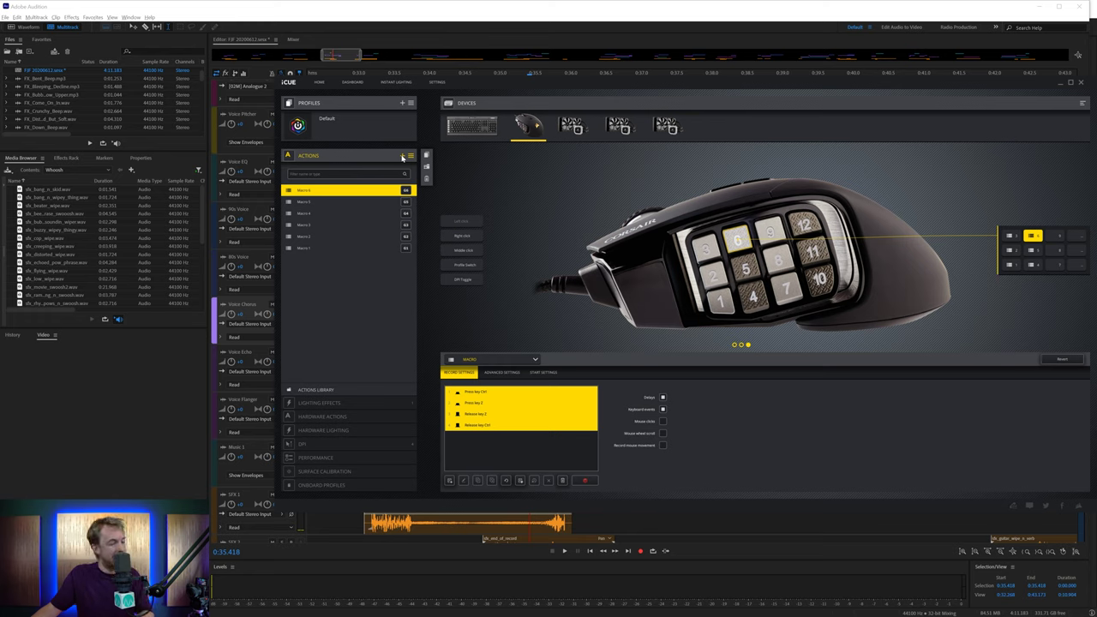
pyautogui.click(402, 156)
pyautogui.click(792, 291)
pyautogui.click(586, 482)
pyautogui.press('m')
pyautogui.click(582, 482)
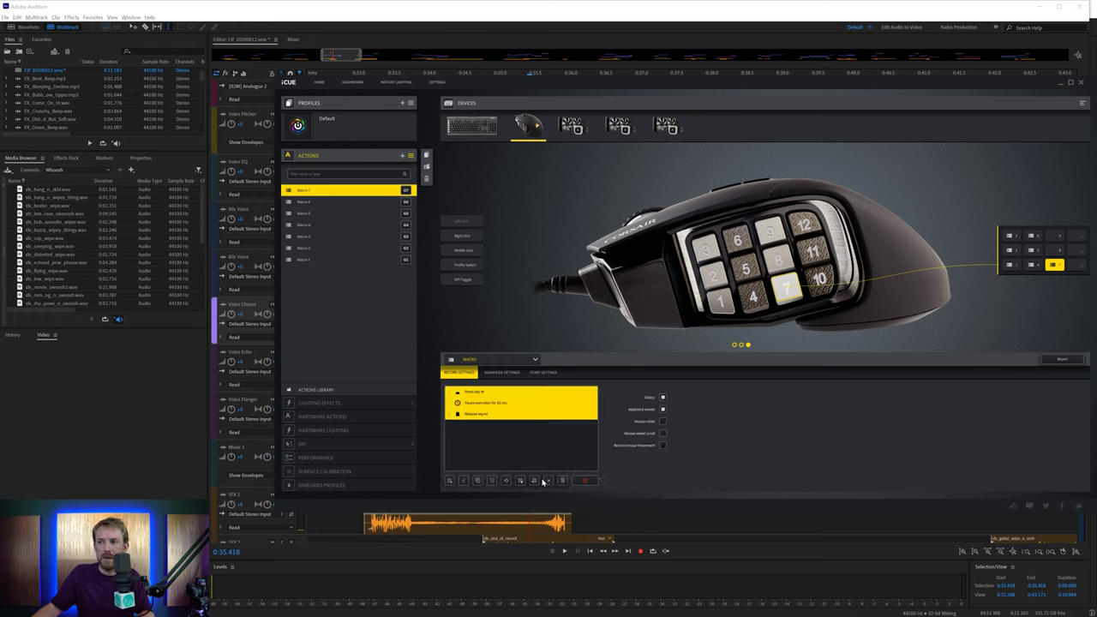
pyautogui.click(535, 481)
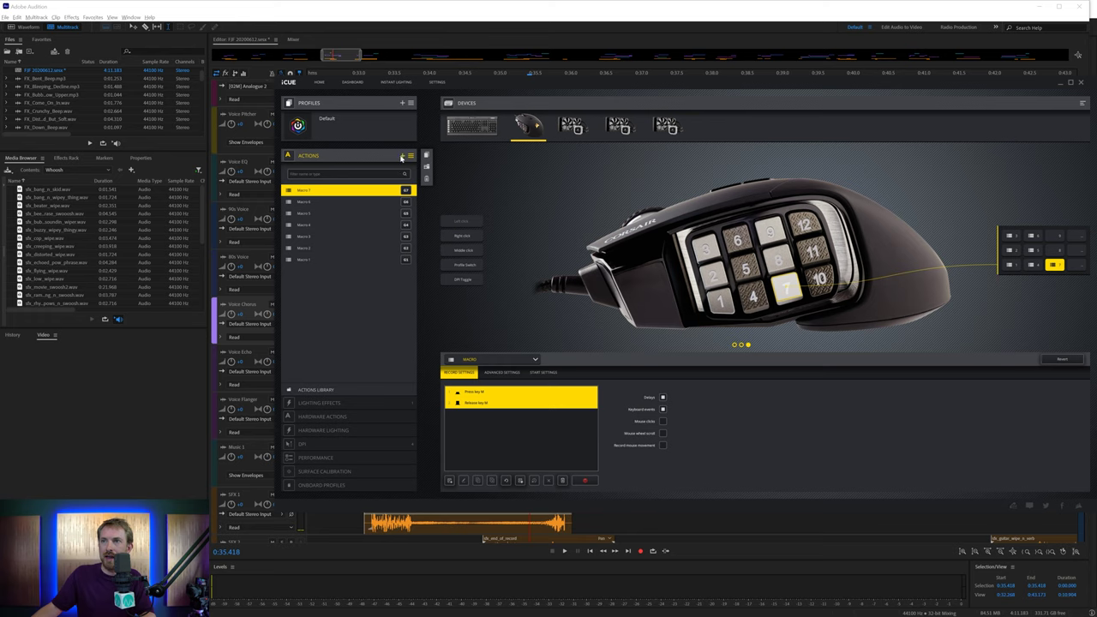
# - Create a macro on side button 8, record Left Shift+D into it, and delete all its delays
pyautogui.click(402, 156)
pyautogui.click(776, 264)
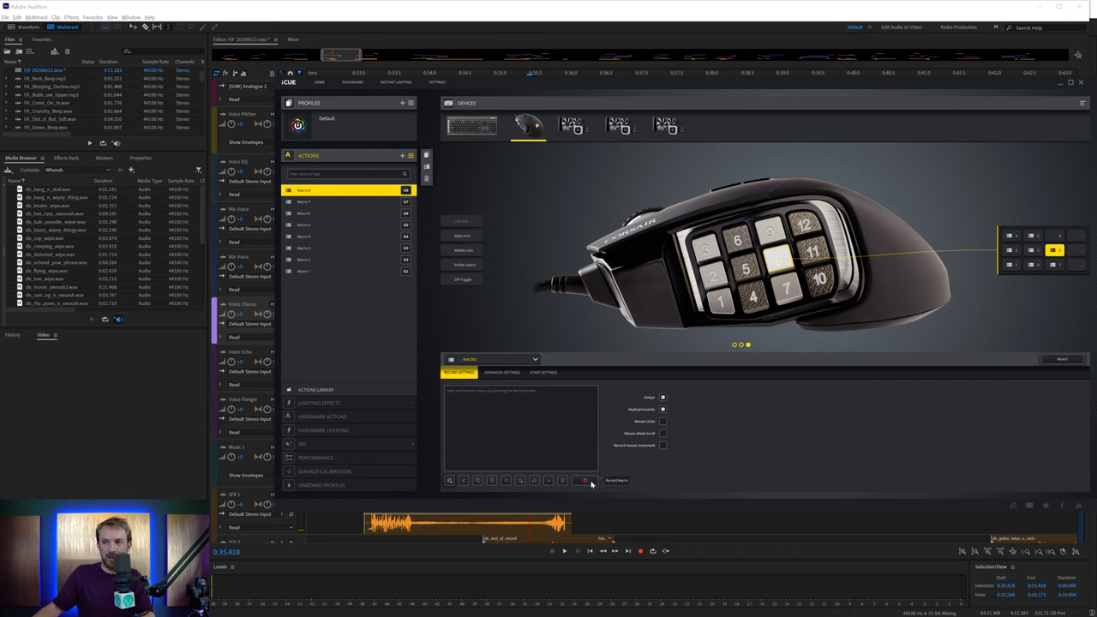
pyautogui.click(591, 482)
pyautogui.hotkey('shift', 'd')
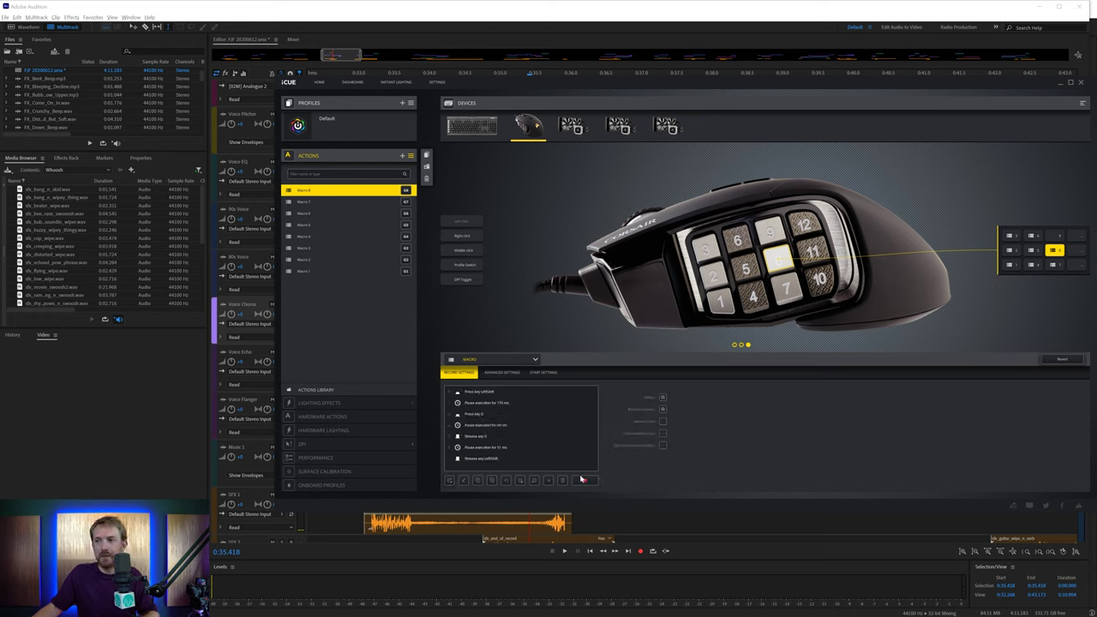
pyautogui.click(584, 480)
pyautogui.click(533, 481)
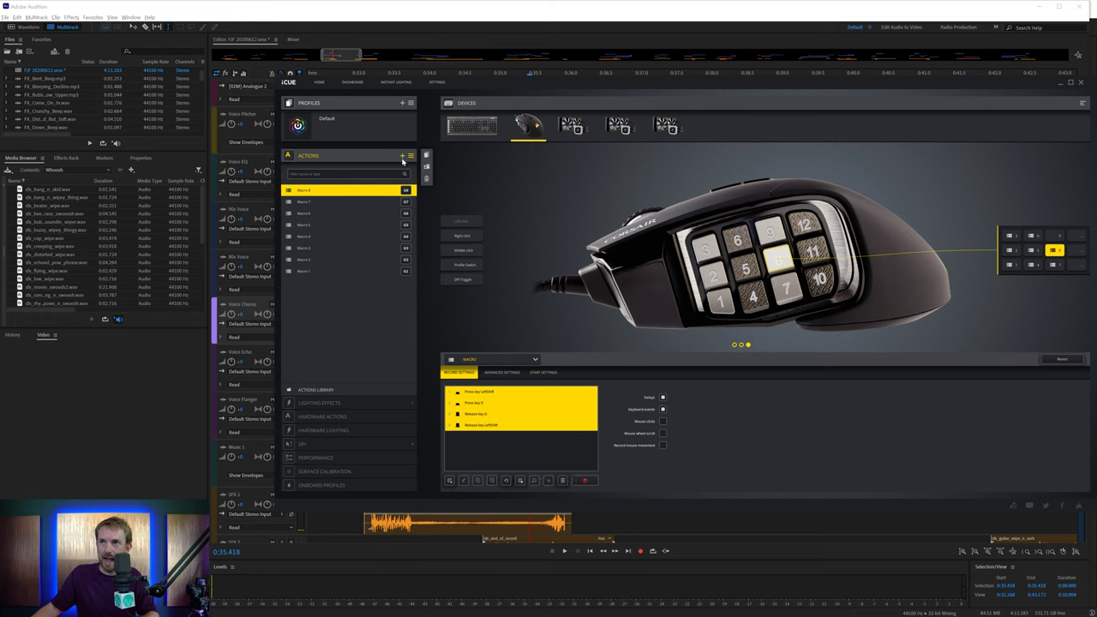
# - Create a macro on side button 9, record Ctrl+Left Shift+N into it, and delete all its delays
pyautogui.click(402, 157)
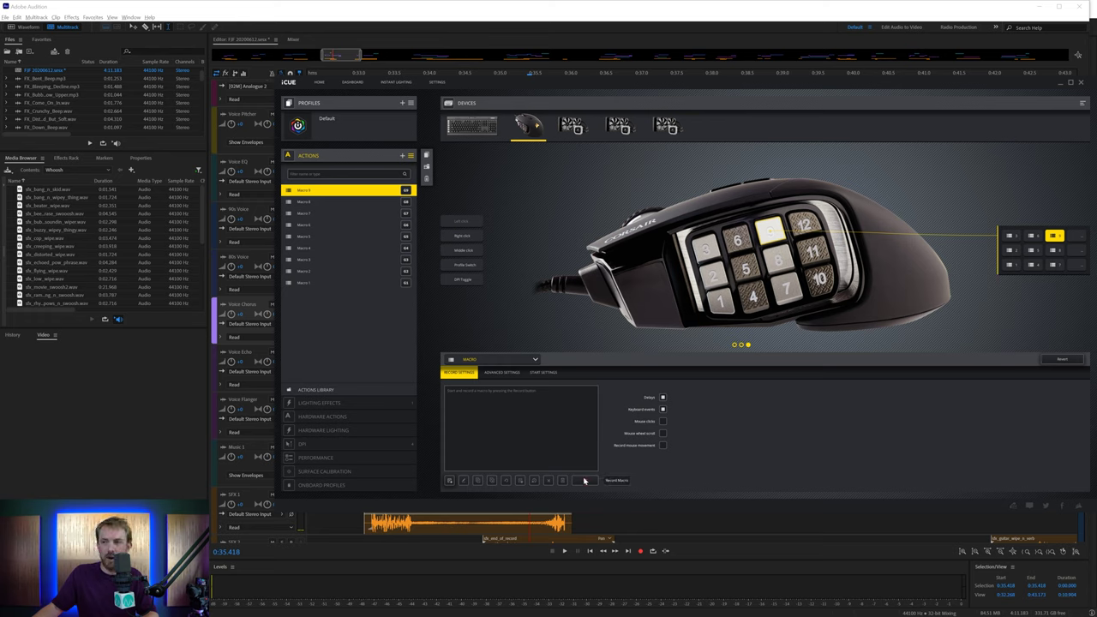
pyautogui.click(584, 481)
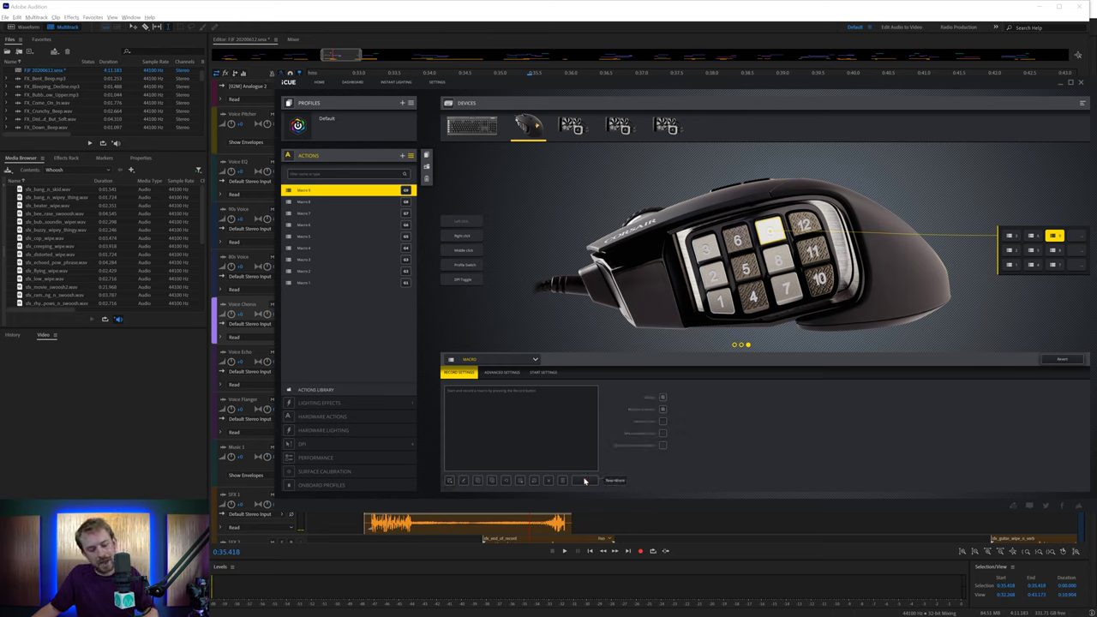
pyautogui.hotkey('ctrl', 'shift', 'n')
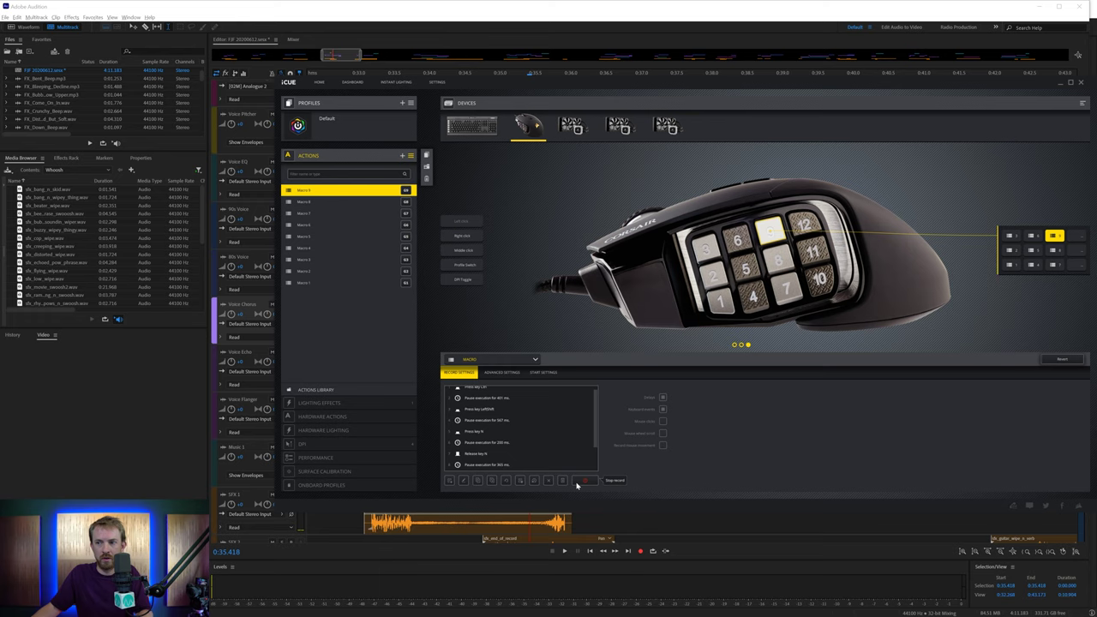
pyautogui.click(584, 482)
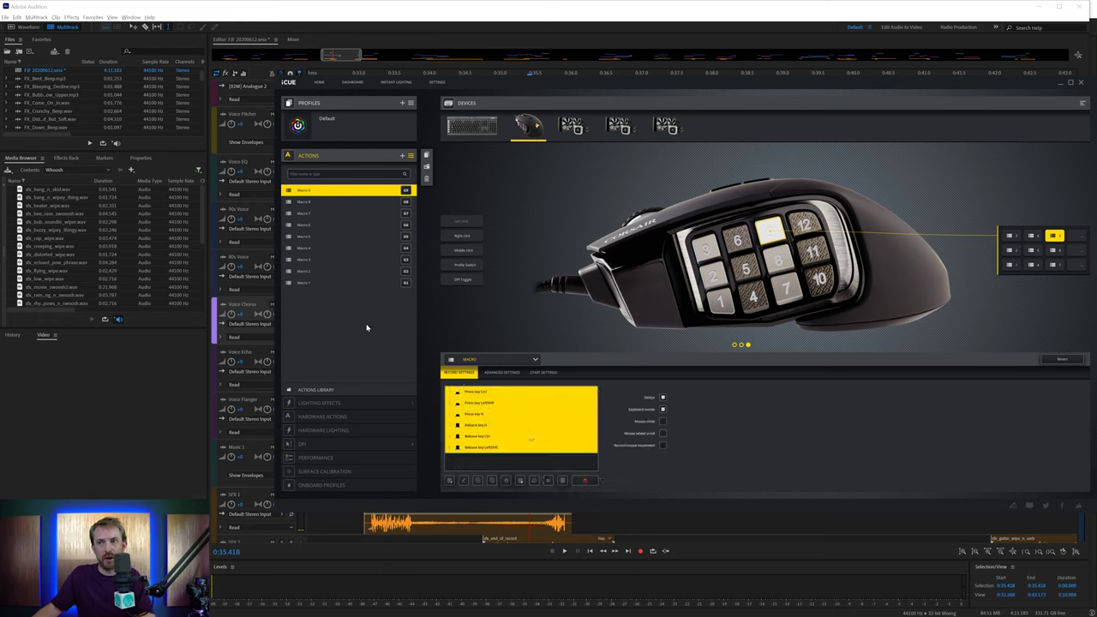
# - In Adobe Audition, add four markers to the multitrack timeline at about 0:33.6, 0:35.0, 0:36.2 and 0:37.4
pyautogui.click(167, 385)
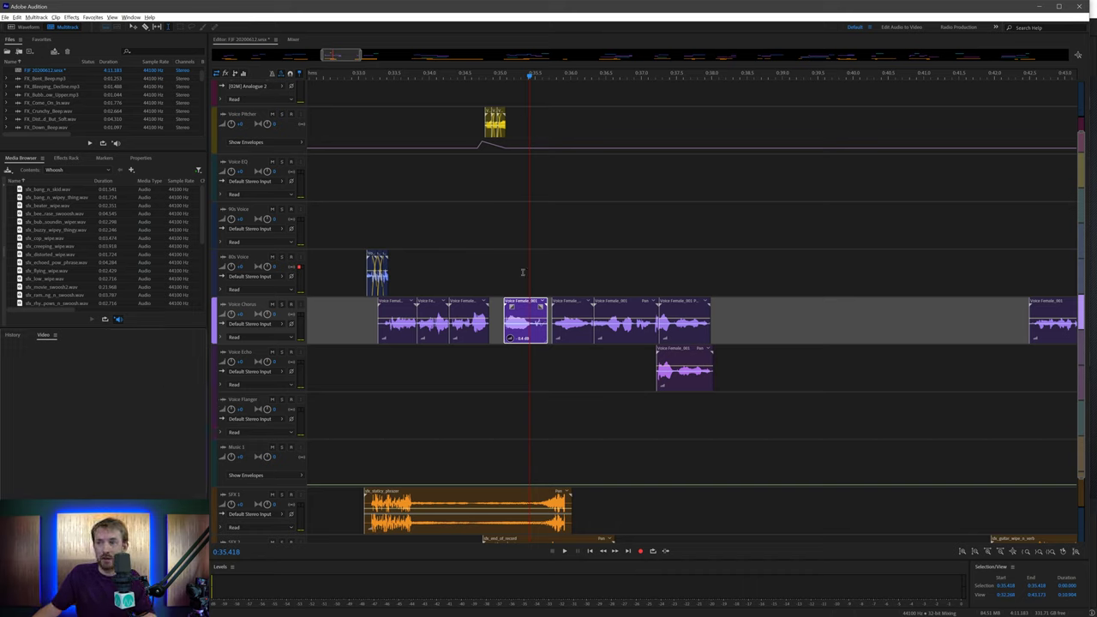
pyautogui.click(403, 206)
pyautogui.press('m')
pyautogui.click(503, 237)
pyautogui.press('m')
pyautogui.click(585, 226)
pyautogui.press('m')
pyautogui.click(669, 231)
pyautogui.press('m')
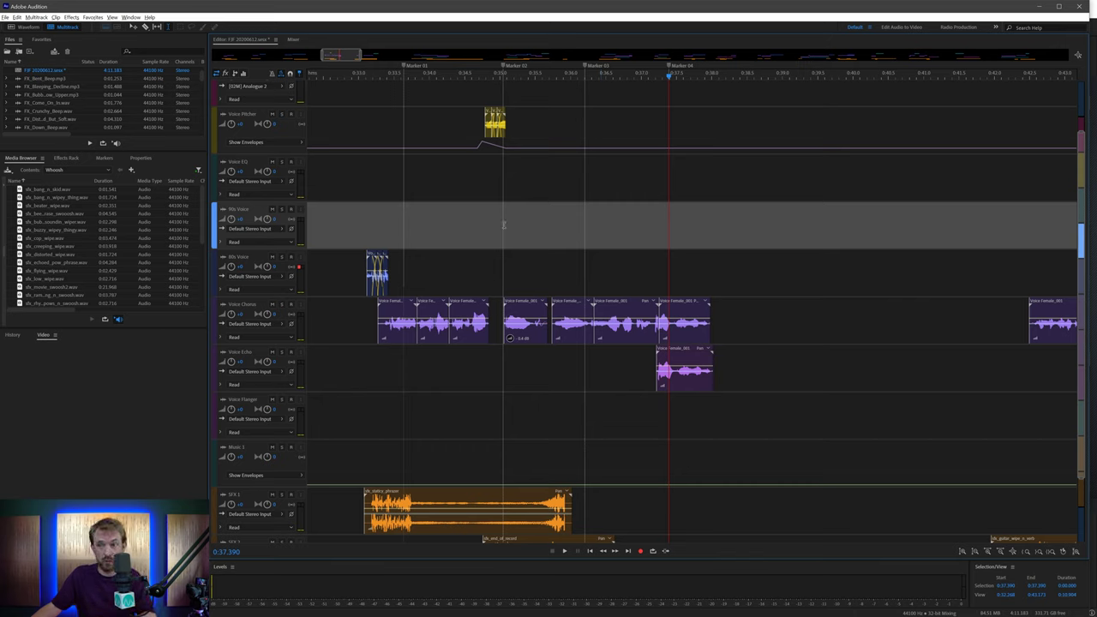
pyautogui.click(478, 259)
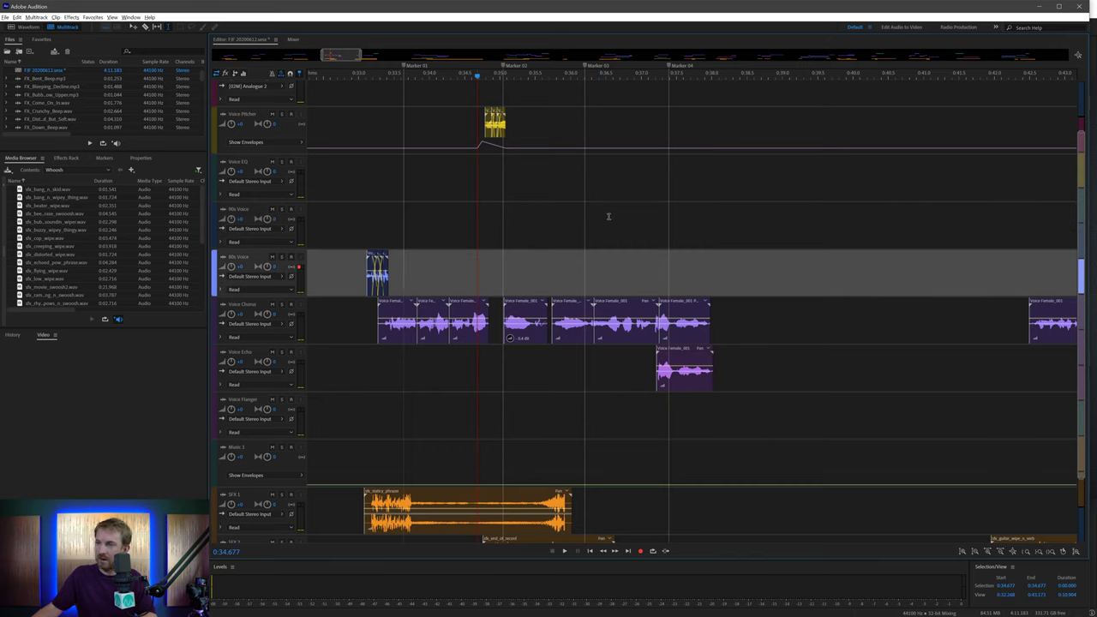
pyautogui.click(542, 273)
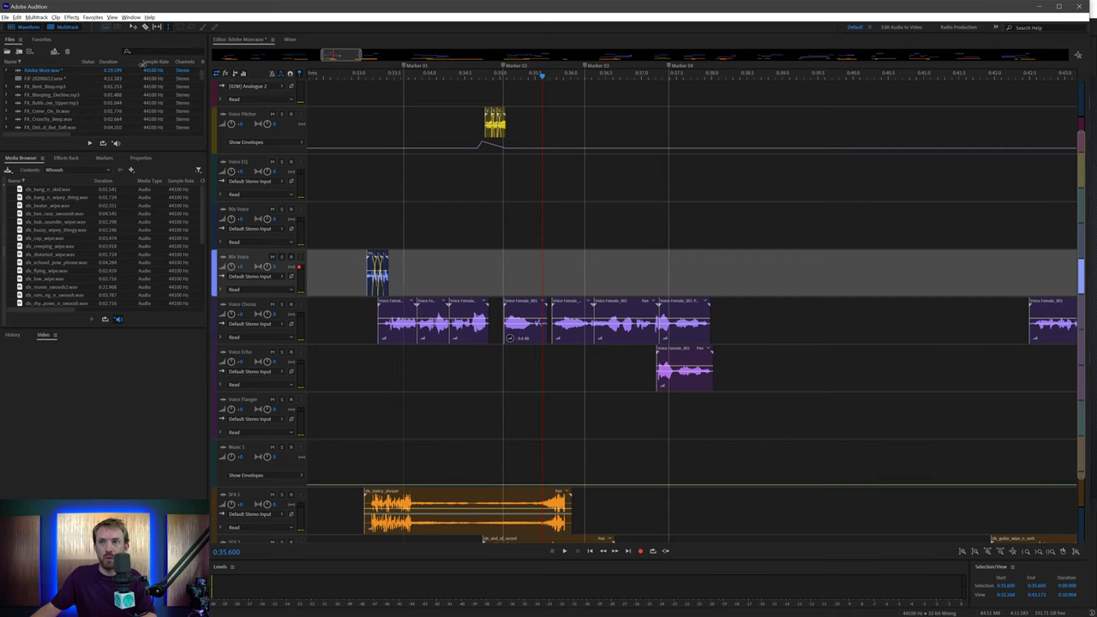
# - Open the 29-second audio file in the Waveform editor and toggle its spectral frequency display on and off several times
pyautogui.click(26, 26)
pyautogui.hotkey('shift', 'd')
pyautogui.hotkey('shift', 'd')
pyautogui.hotkey('shift', 'd')
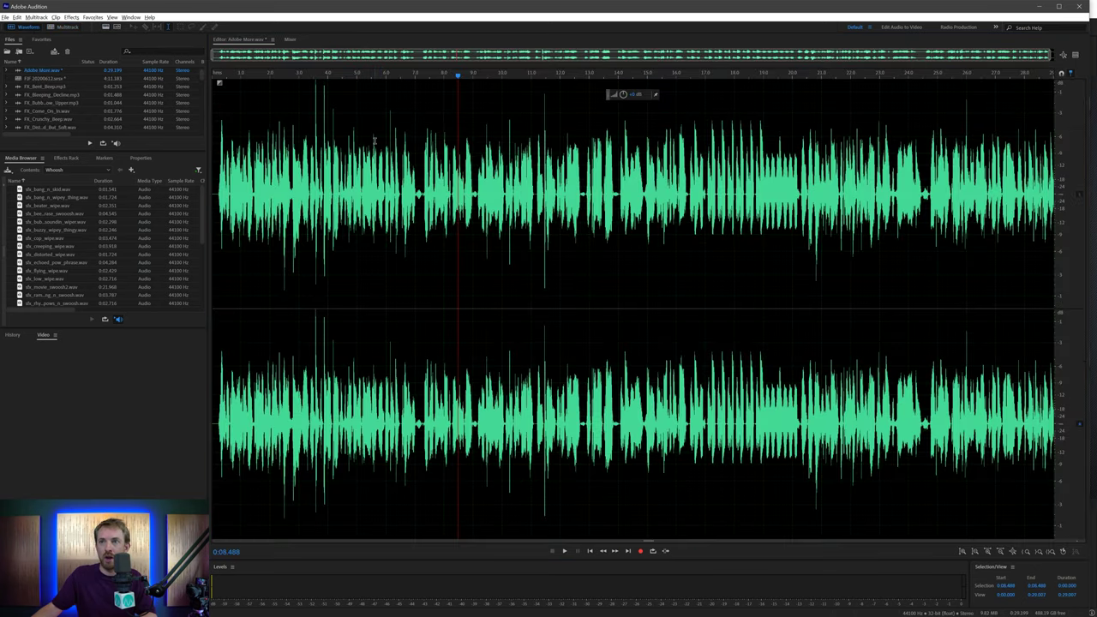
pyautogui.hotkey('shift', 'd')
pyautogui.hotkey('shift', 'd')
pyautogui.hotkey('shift', 'd')
pyautogui.hotkey('shift', 'd')
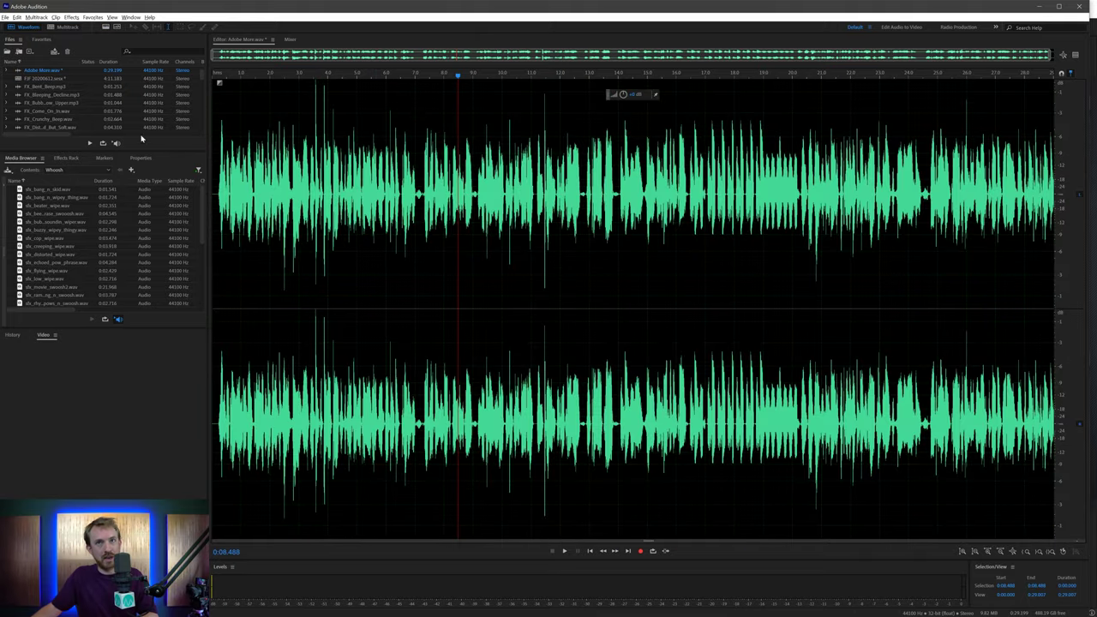
# - Create a new 44100 Hz stereo audio file with 32 (float) bit depth and enter its file name
pyautogui.click(6, 17)
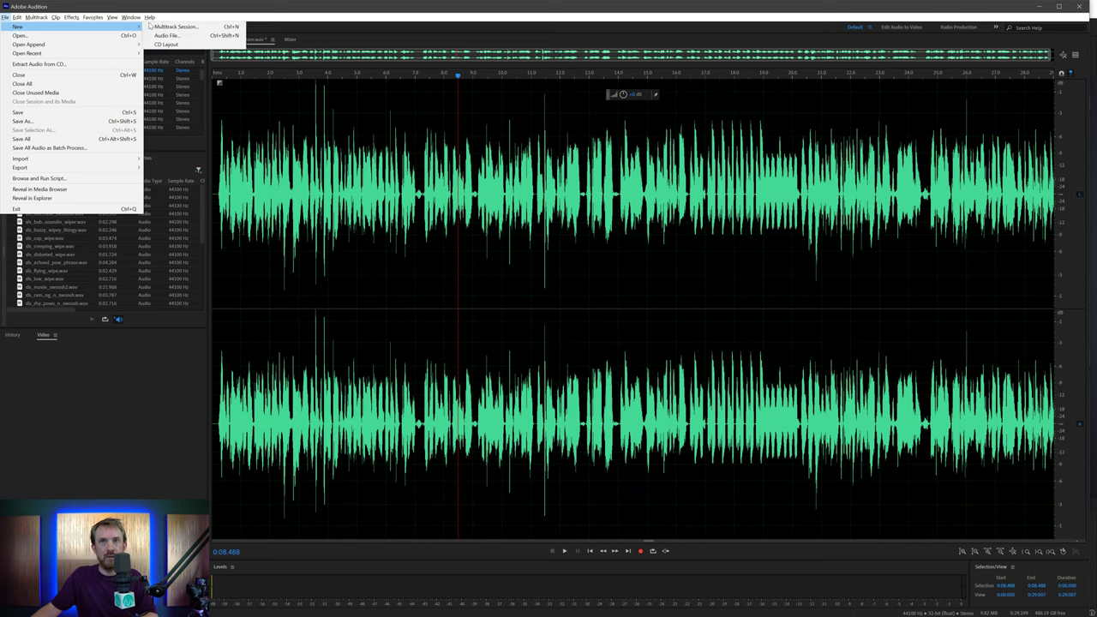
pyautogui.moveTo(149, 17)
pyautogui.click(416, 238)
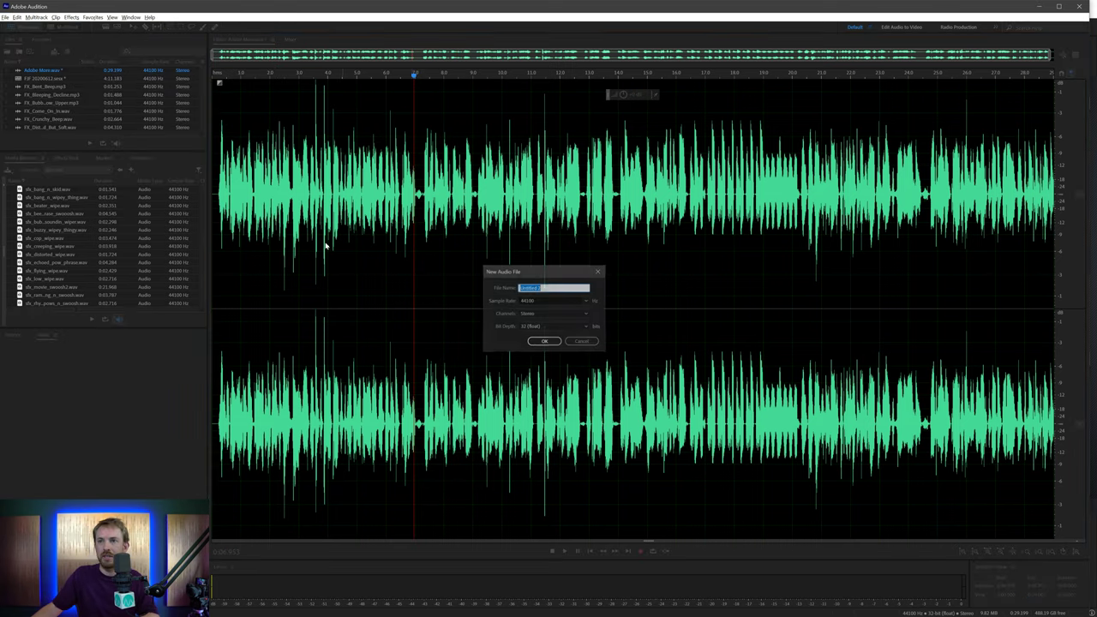
pyautogui.hotkey('ctrl', 'shift', 'n')
pyautogui.write('Mike')
pyautogui.press('Return')
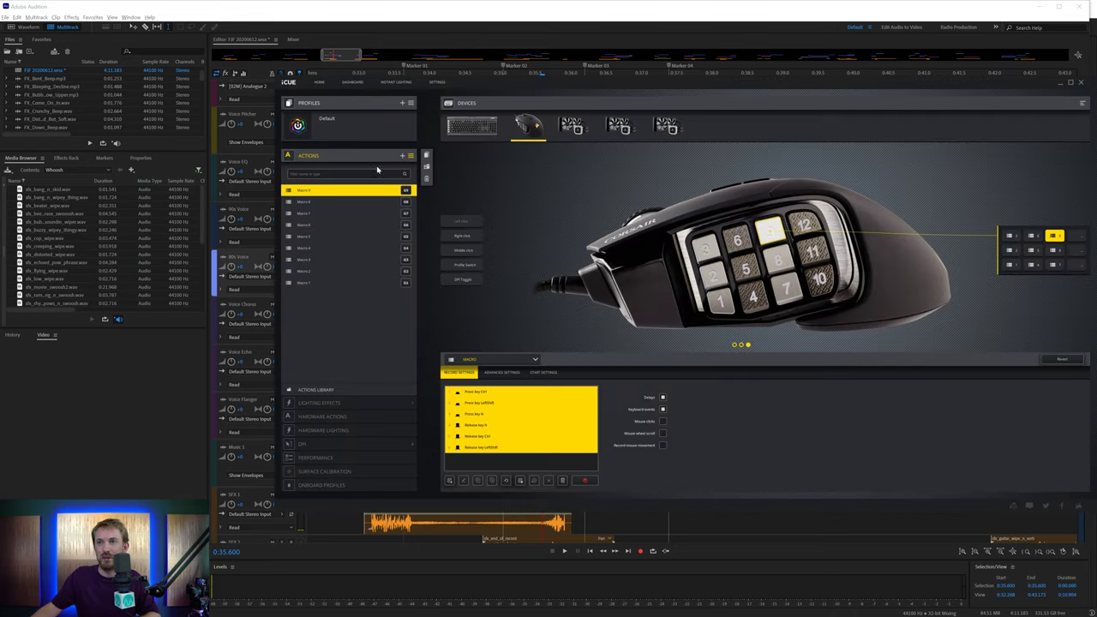
# - Create a macro on side button 10, record Ctrl+Alt+S into it, and delete all its delays
pyautogui.click(402, 156)
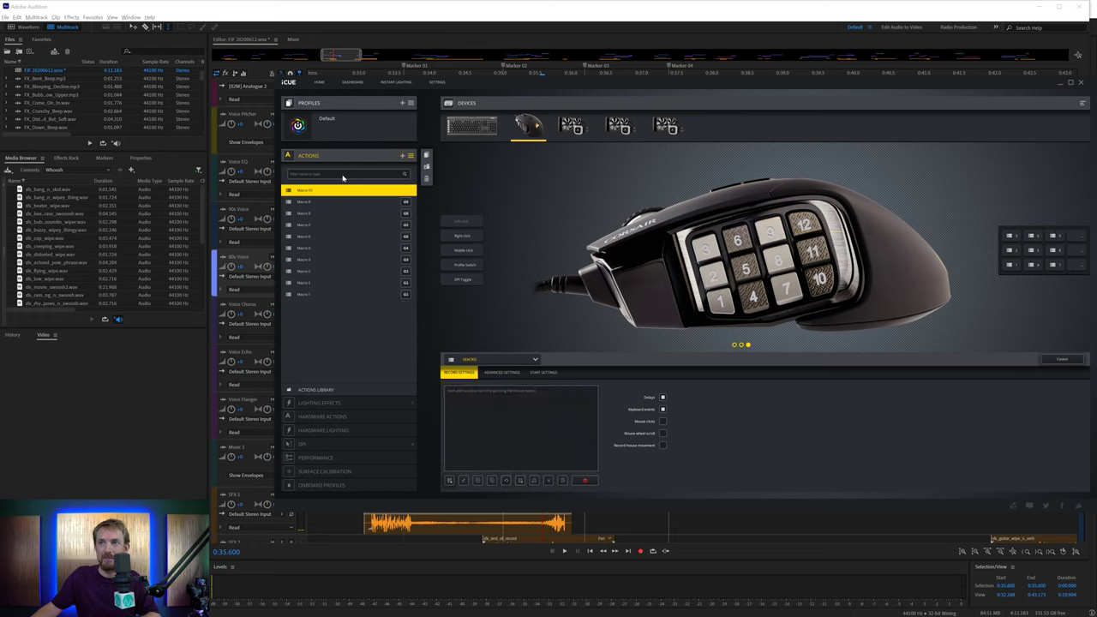
pyautogui.click(814, 280)
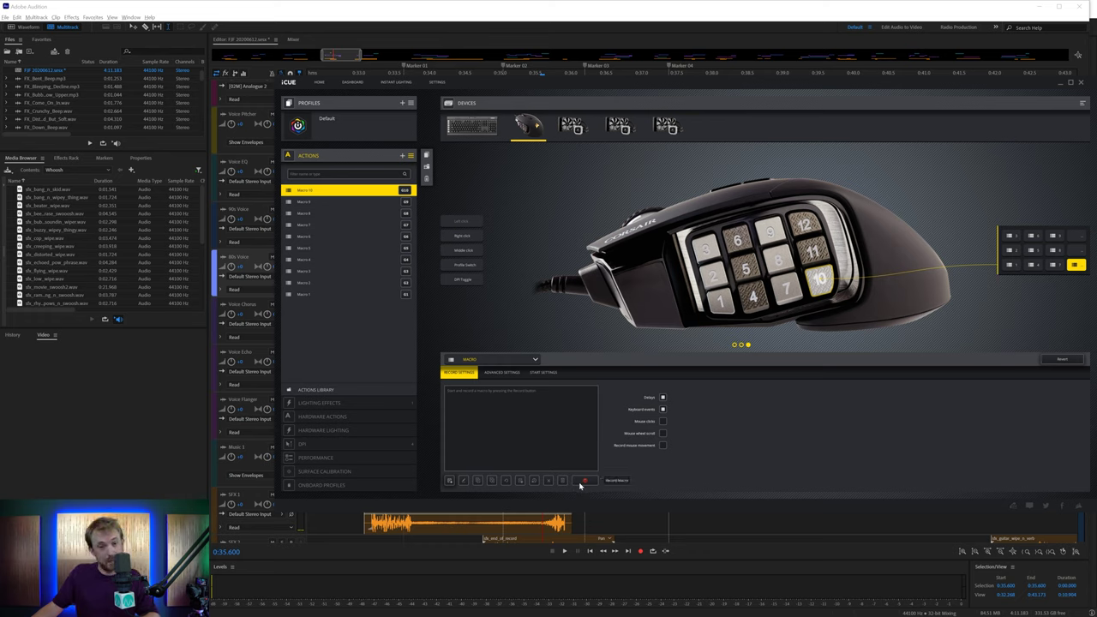
pyautogui.click(582, 483)
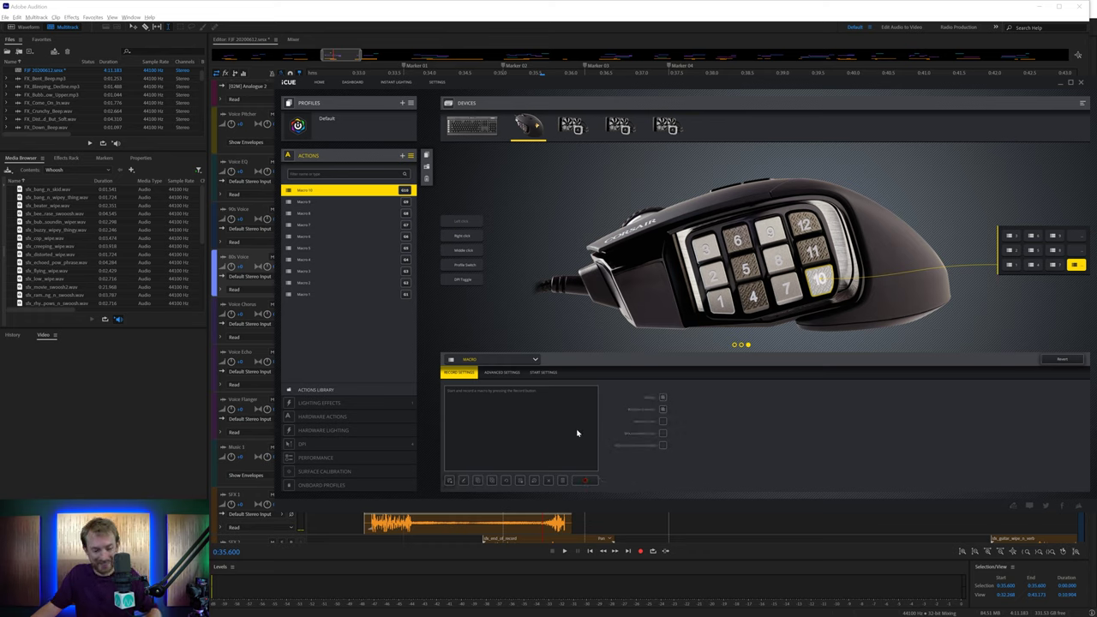
pyautogui.press('ctrl')
pyautogui.press('alt')
pyautogui.press('s')
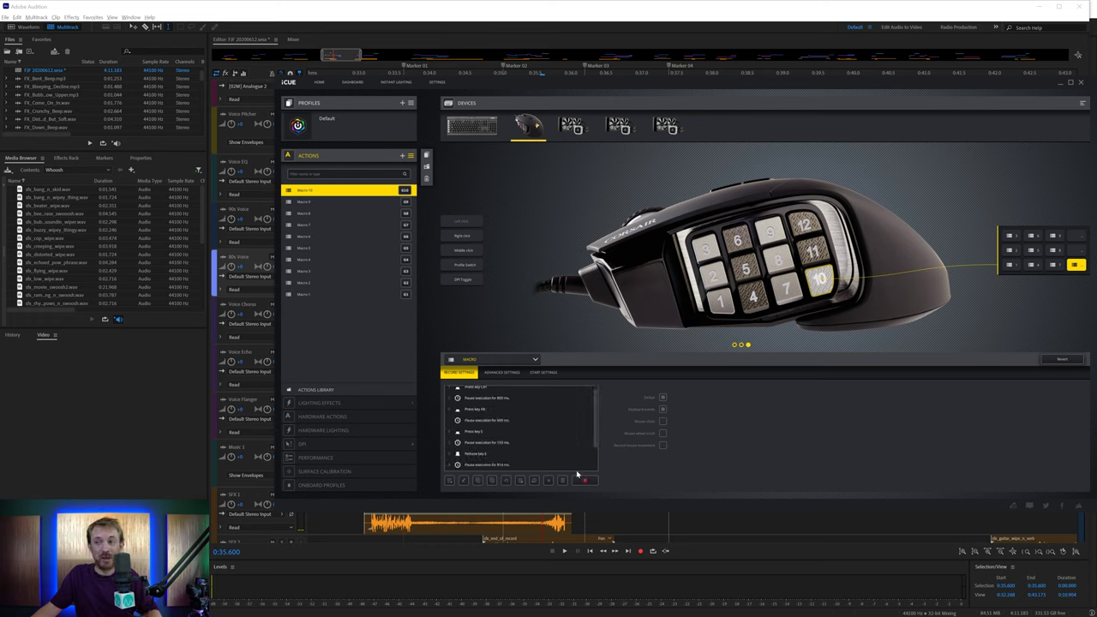
pyautogui.click(584, 480)
pyautogui.click(533, 482)
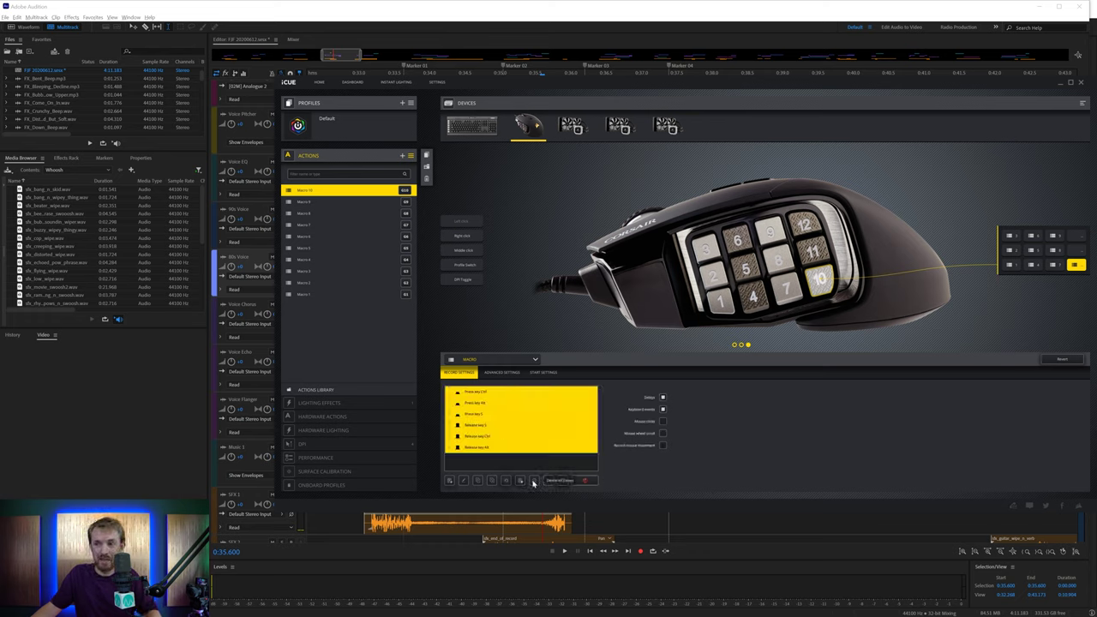
# - In Adobe Audition, select the multitrack session from about 0:30.0 to 1:21.7 and mix down that time selection to a new file
pyautogui.click(177, 360)
pyautogui.scroll(-3, 365, 75)
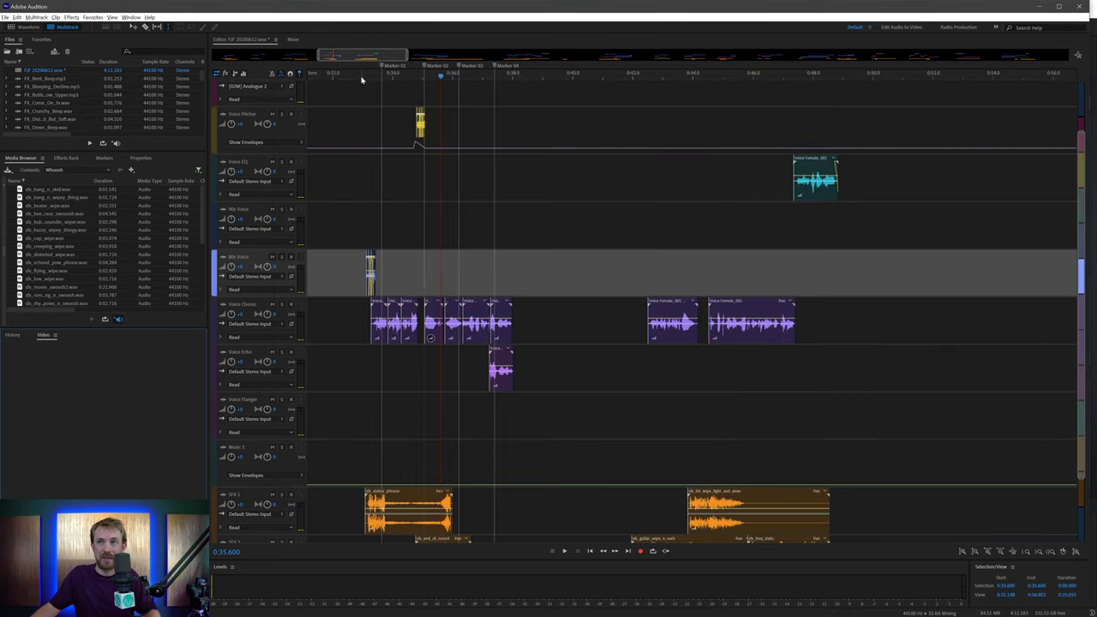
pyautogui.scroll(-2, 358, 82)
pyautogui.scroll(-10, 355, 77)
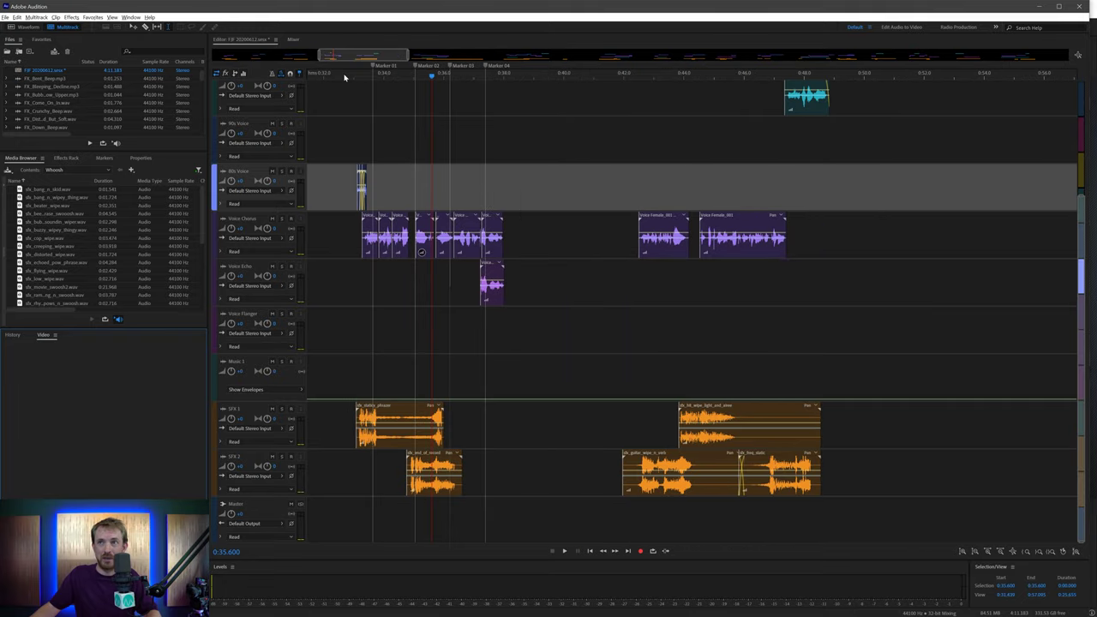
pyautogui.moveTo(337, 177); pyautogui.dragTo(511, 180)
pyautogui.click(36, 19)
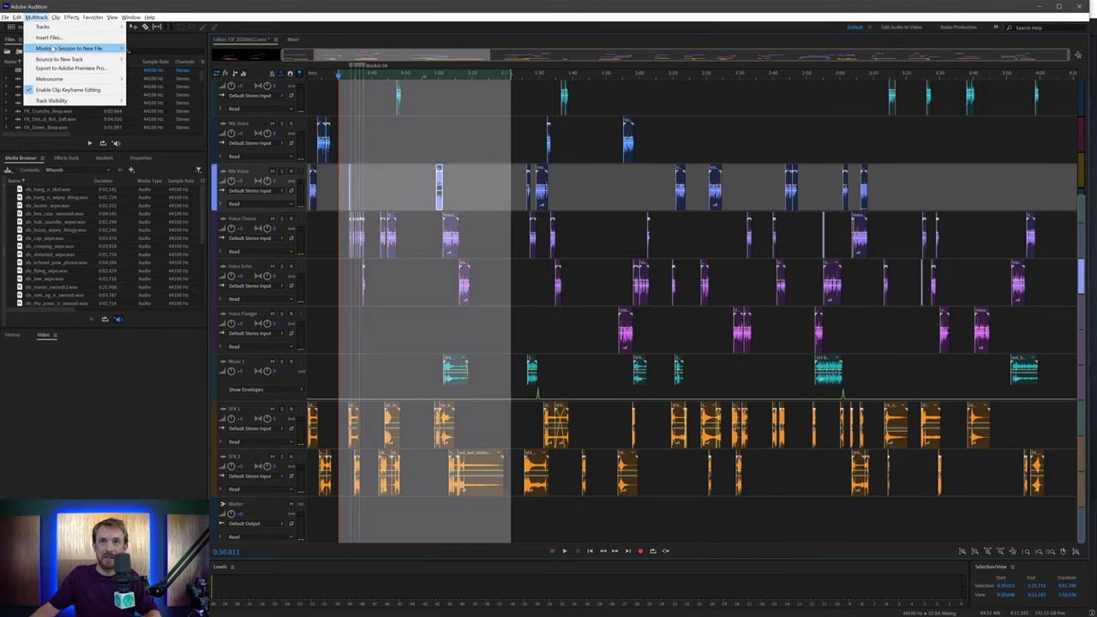
pyautogui.moveTo(78, 48)
pyautogui.click(154, 49)
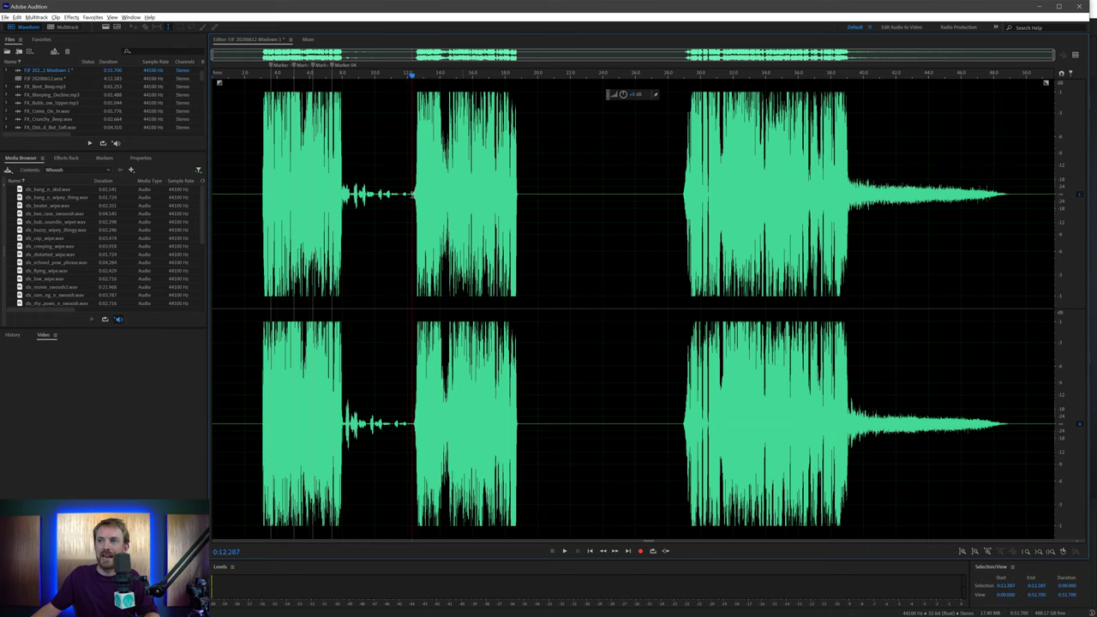
# - Select the mixdown from about 0:12.3 to 0:19.5, start saving the selection as "This is a bit", and cancel the save
pyautogui.moveTo(413, 195); pyautogui.dragTo(530, 194)
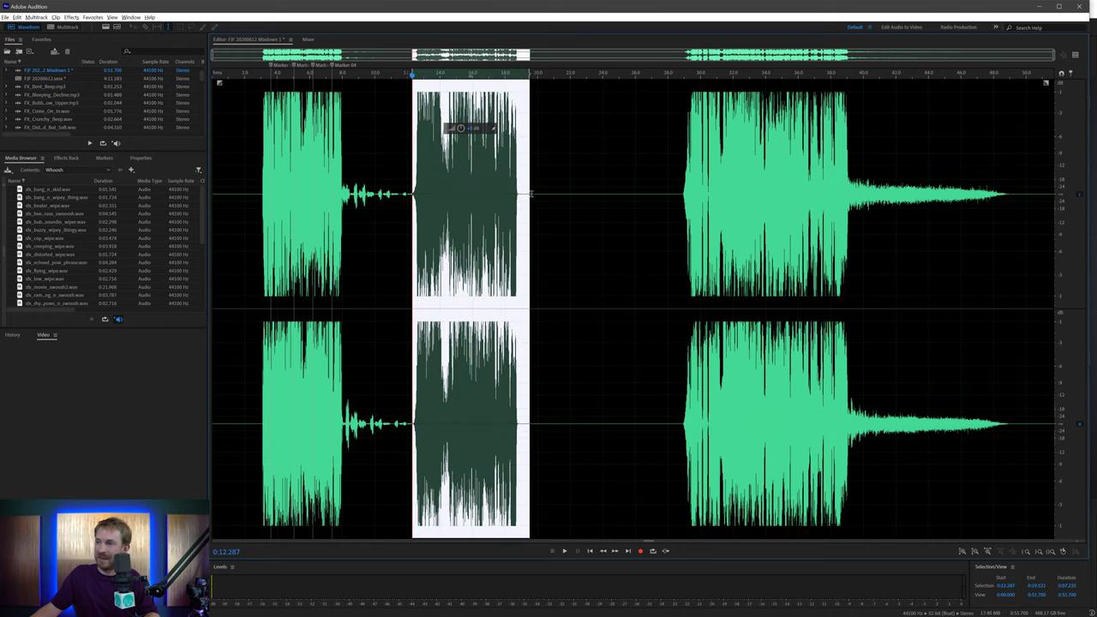
pyautogui.hotkey('ctrl', 'alt', 's')
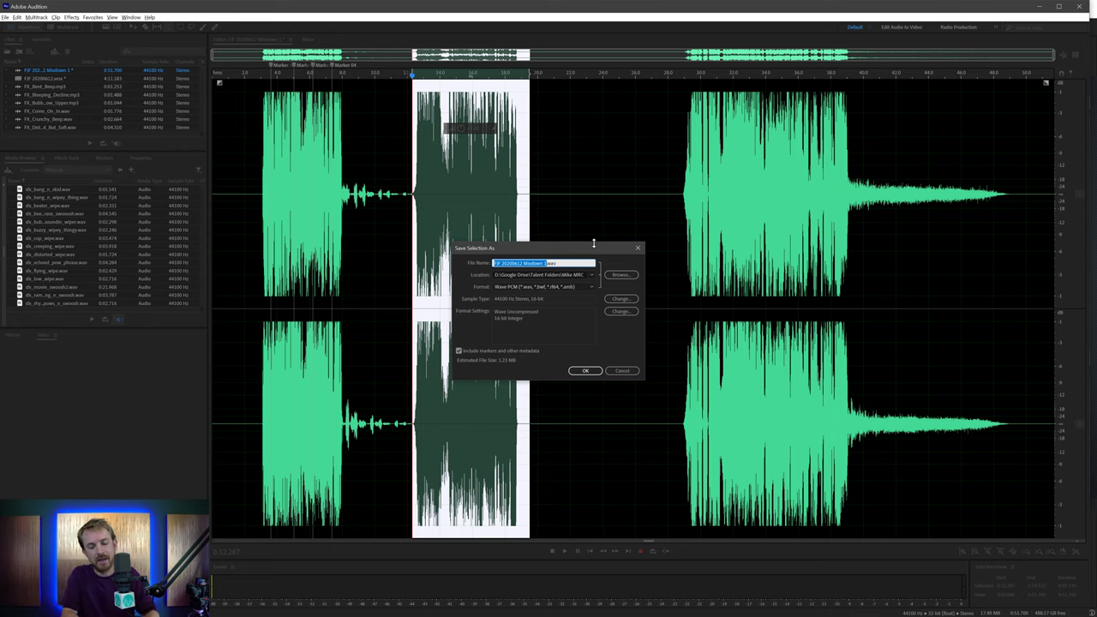
pyautogui.write('This is a bit')
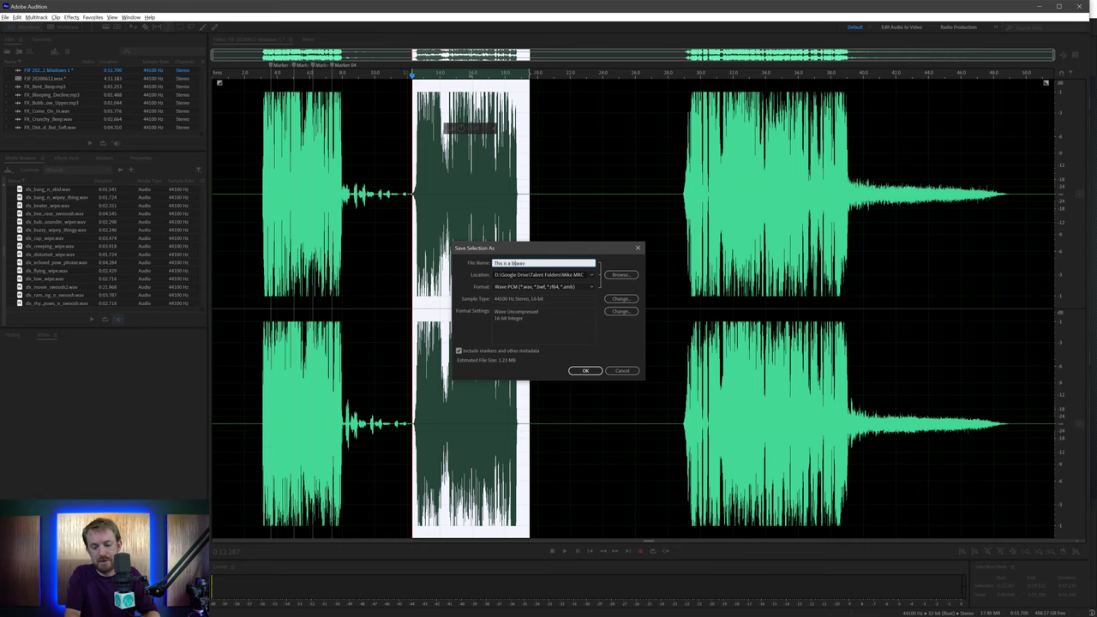
pyautogui.click(623, 371)
# - In Corsair iCUE, create a macro on side button 11, record Ctrl+S into it, and delete all its delays
pyautogui.hotkey('alt', 'Tab')
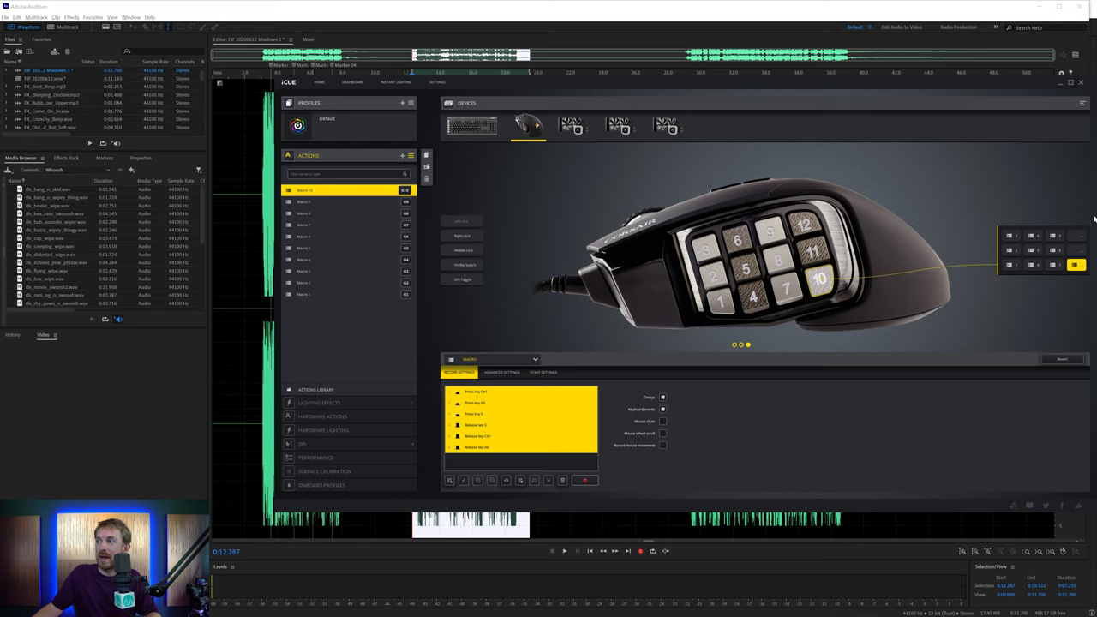
pyautogui.click(402, 155)
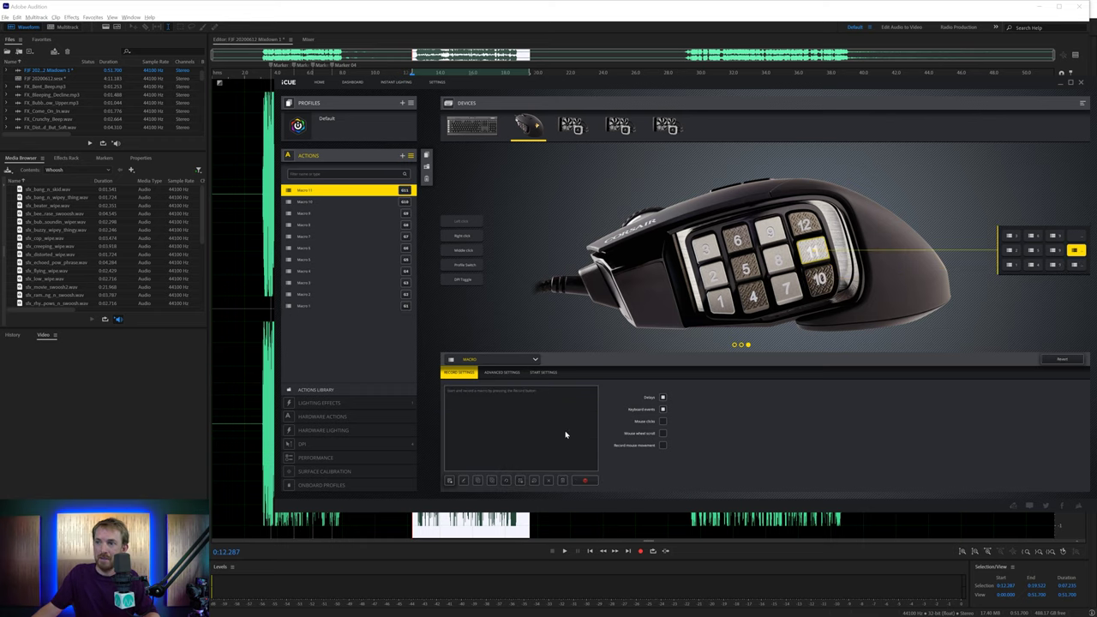
pyautogui.click(586, 482)
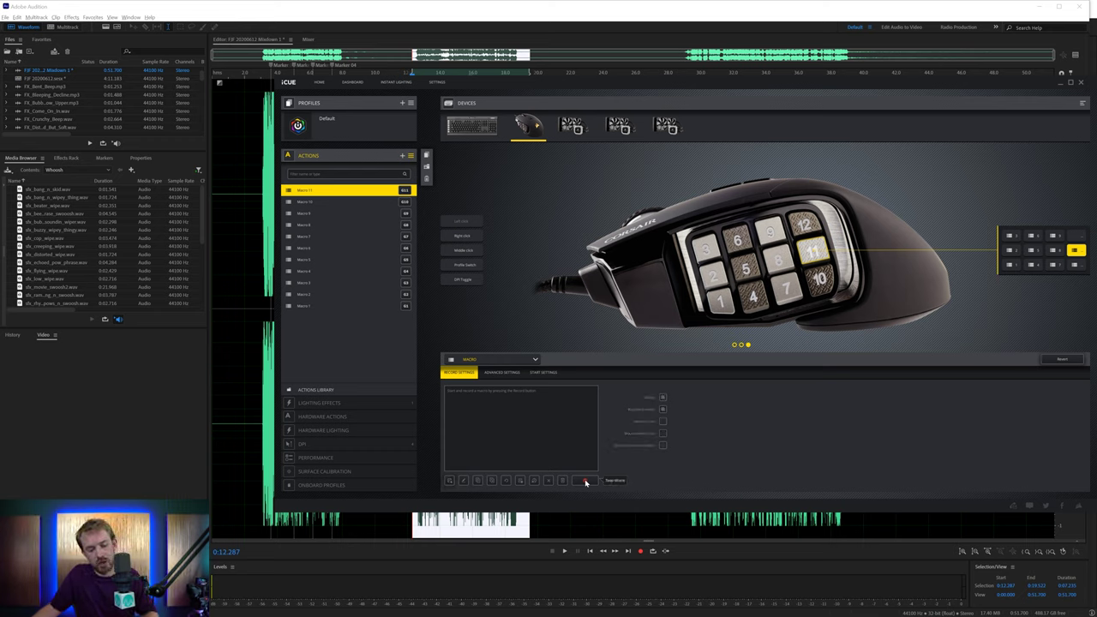
pyautogui.press('ctrl')
pyautogui.press('s')
pyautogui.click(586, 482)
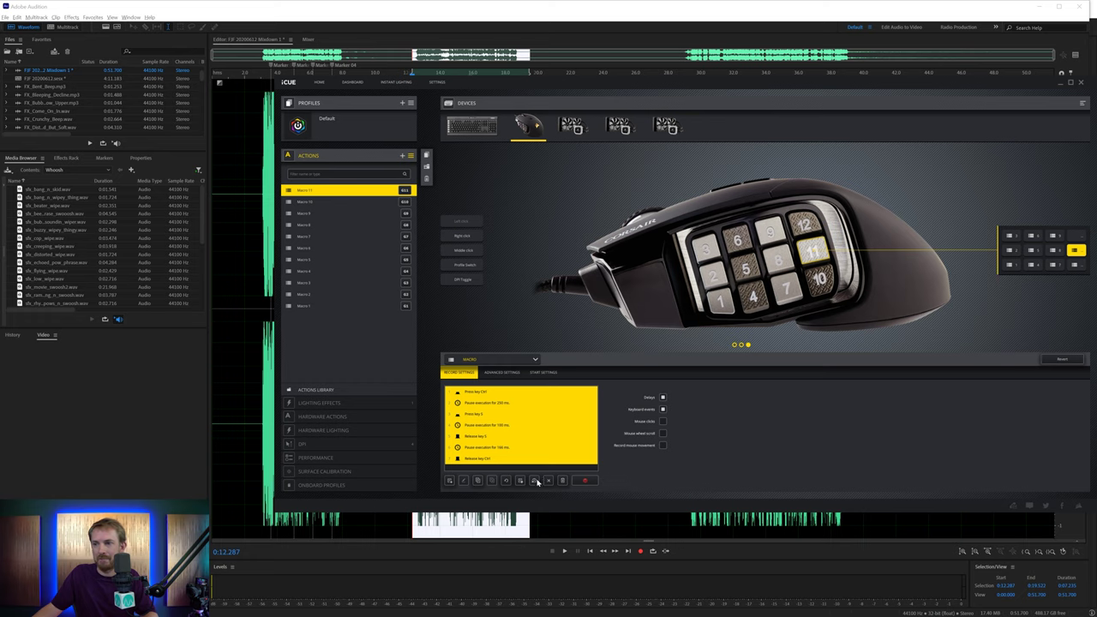
pyautogui.click(801, 225)
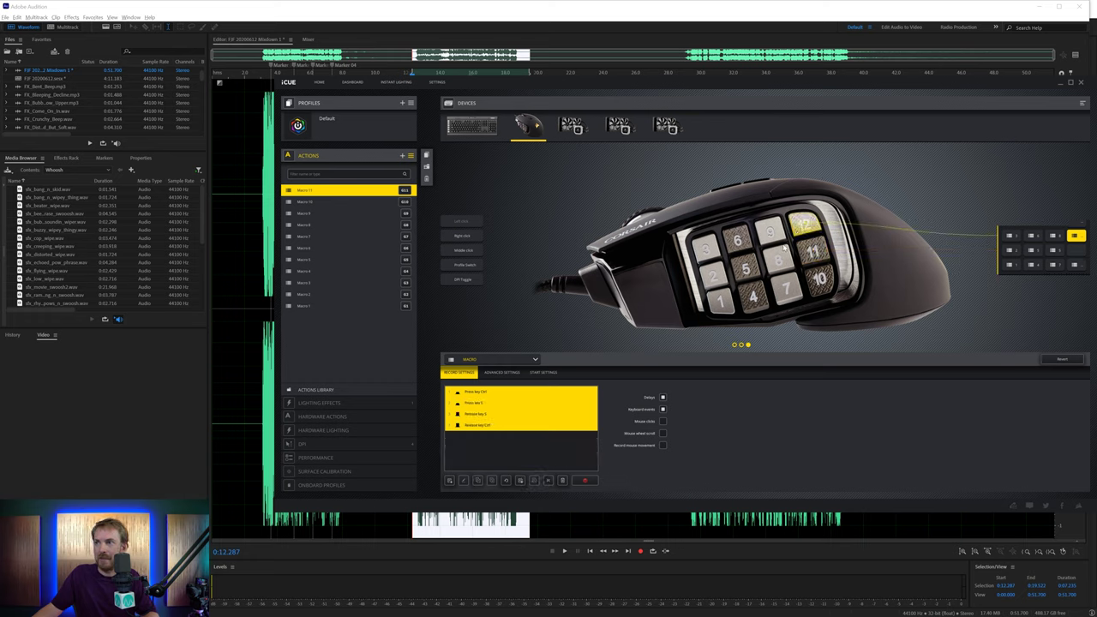
pyautogui.click(801, 246)
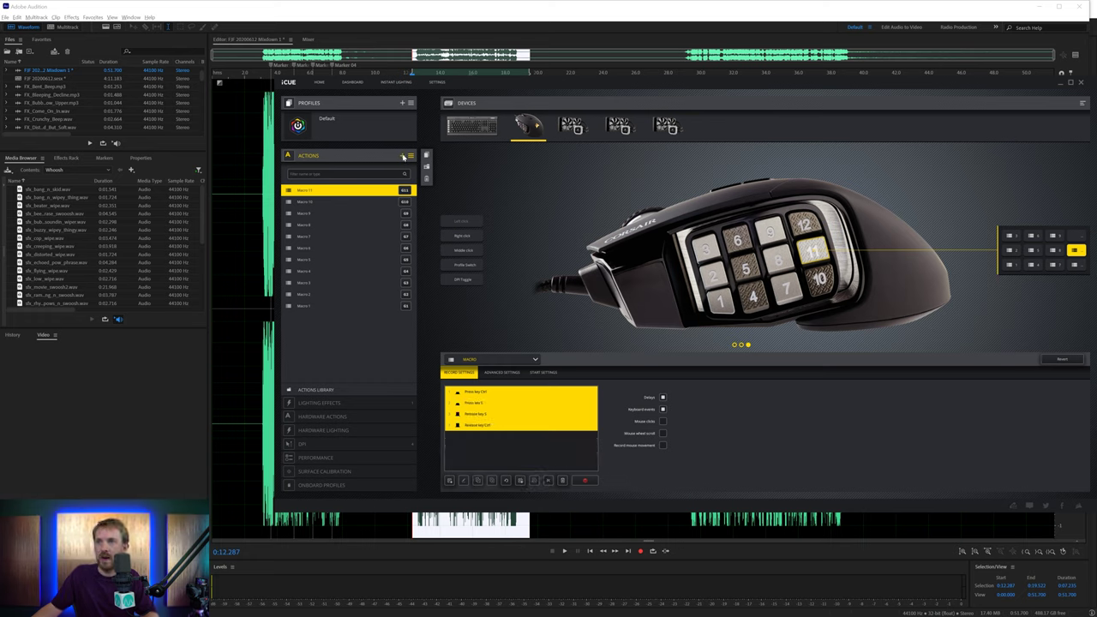
# - Create a macro on side button 12, record Ctrl+Left Shift+S into it, and delete all its delays
pyautogui.click(403, 156)
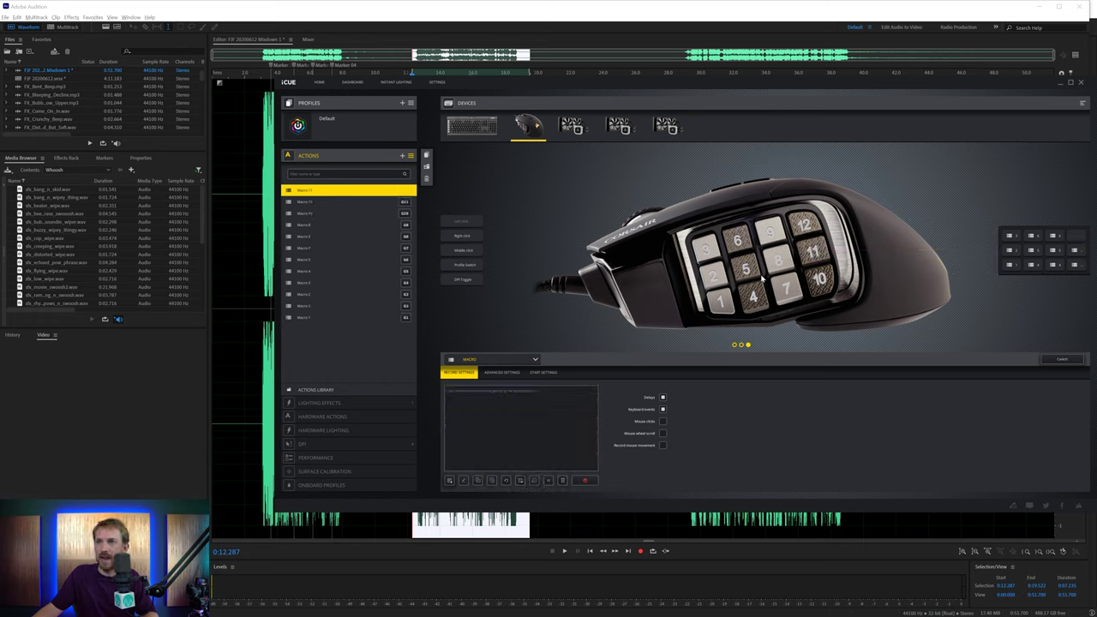
pyautogui.click(582, 482)
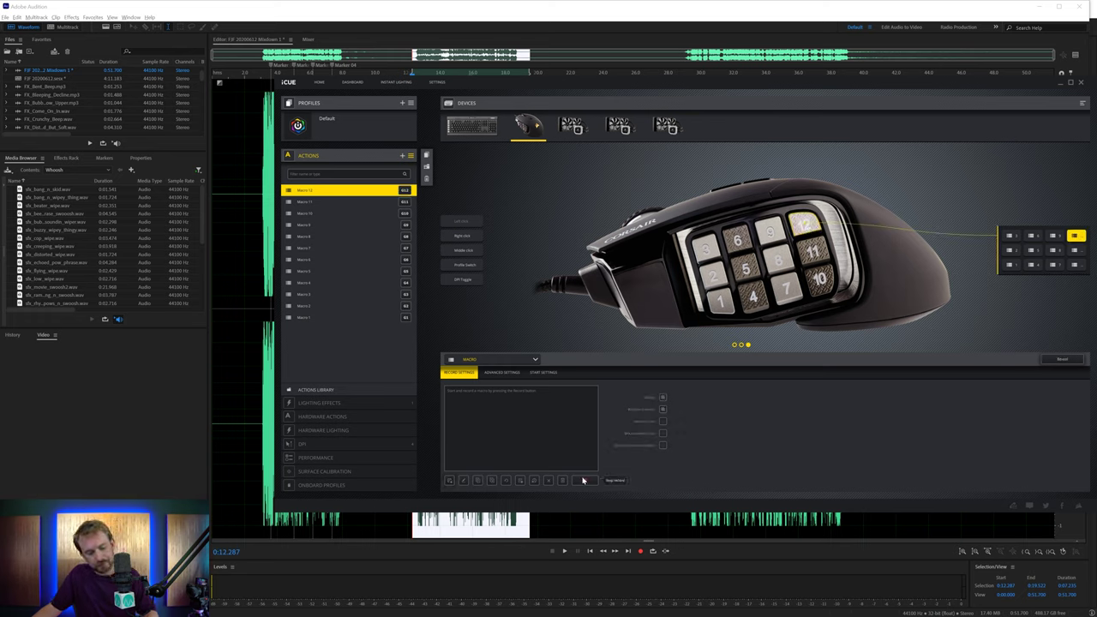
pyautogui.hotkey('ctrl', 'shift', '5')
pyautogui.click(578, 481)
pyautogui.click(562, 480)
pyautogui.click(547, 482)
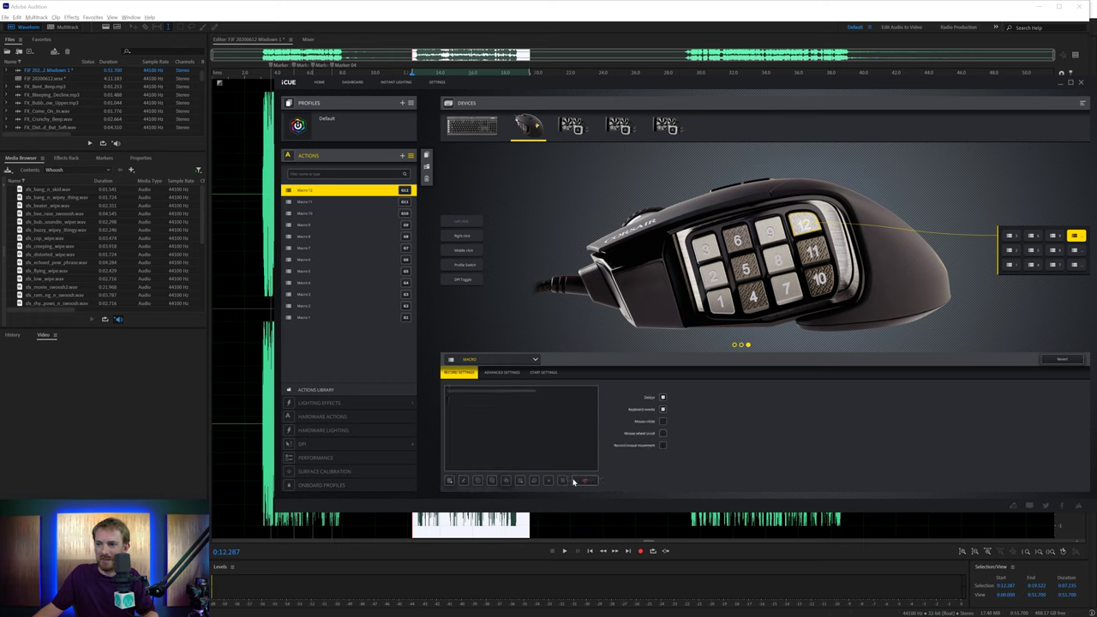
pyautogui.click(579, 481)
pyautogui.hotkey('ctrl', 'shift', '5')
pyautogui.click(579, 481)
pyautogui.click(534, 481)
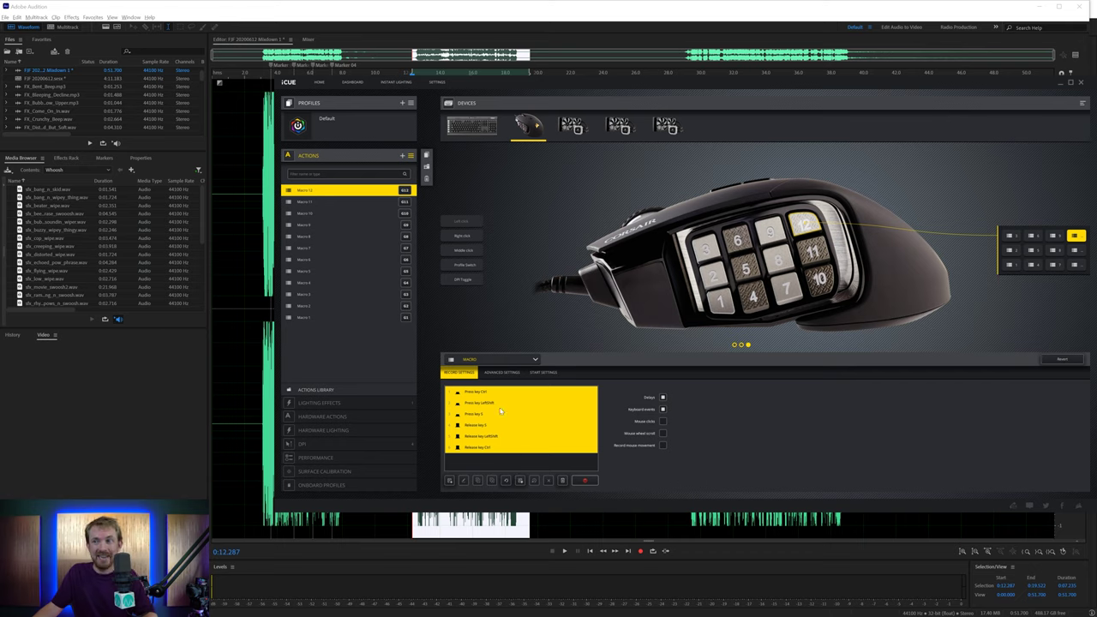
# - In Adobe Audition, use Save As to store the mixdown as a 32-bit floating point Wave PCM file in the Downloads folder
pyautogui.click(247, 314)
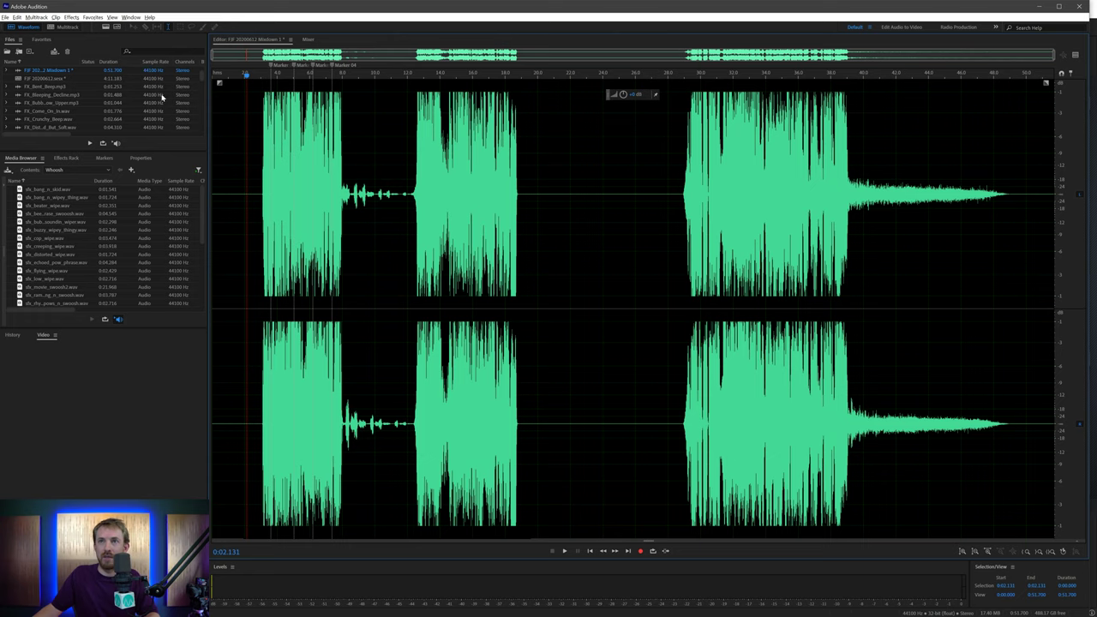
pyautogui.hotkey('ctrl', 'shift', 's')
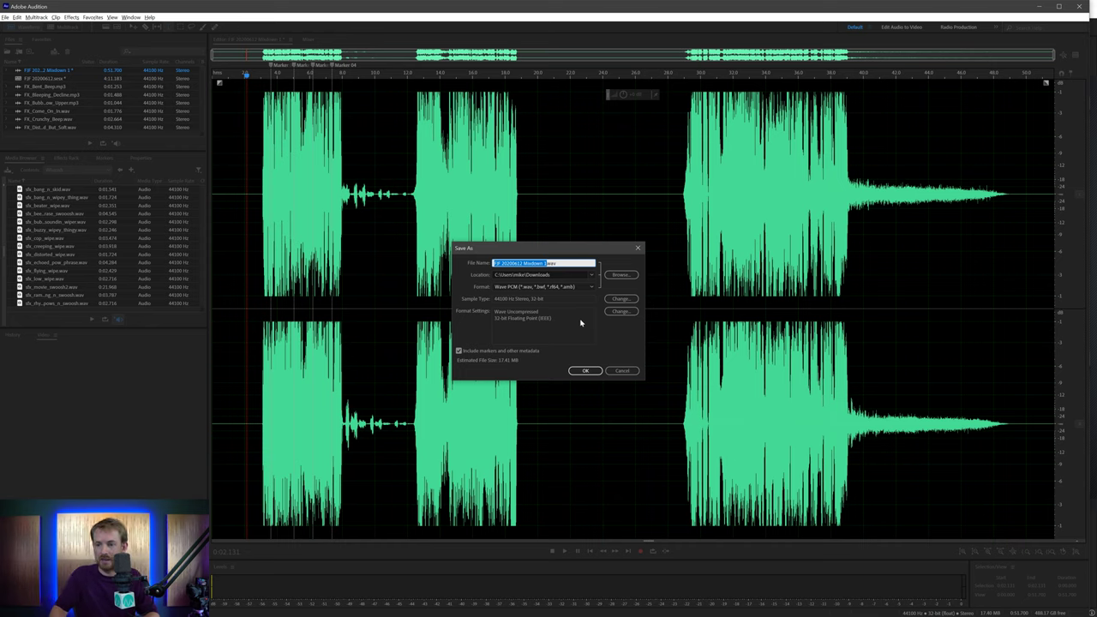
pyautogui.press('Return')
# - Delete about 7.3 seconds of the mixdown starting at about 0:12.3, and open and cancel Save As
pyautogui.moveTo(410, 165); pyautogui.dragTo(531, 176)
pyautogui.press('Delete')
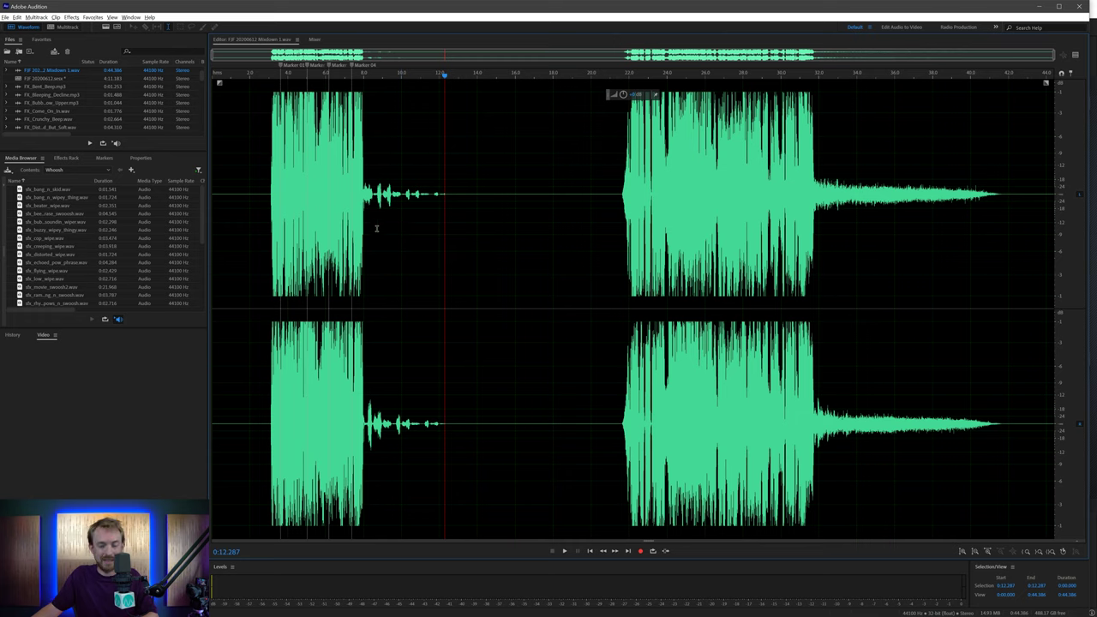
pyautogui.hotkey('ctrl', 'shift', 's')
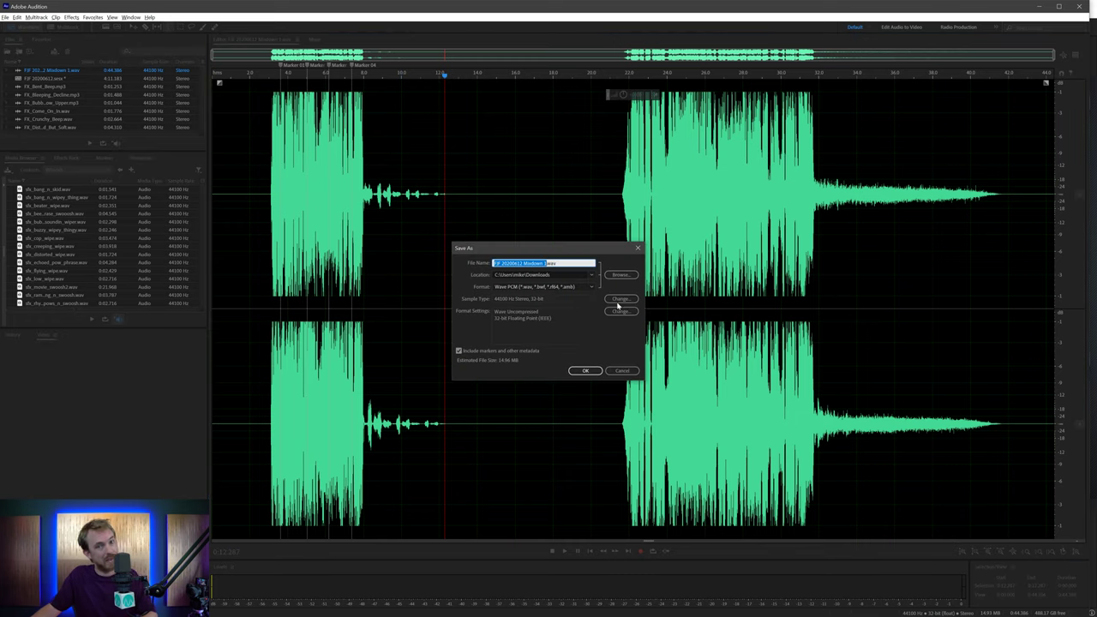
pyautogui.press('Escape')
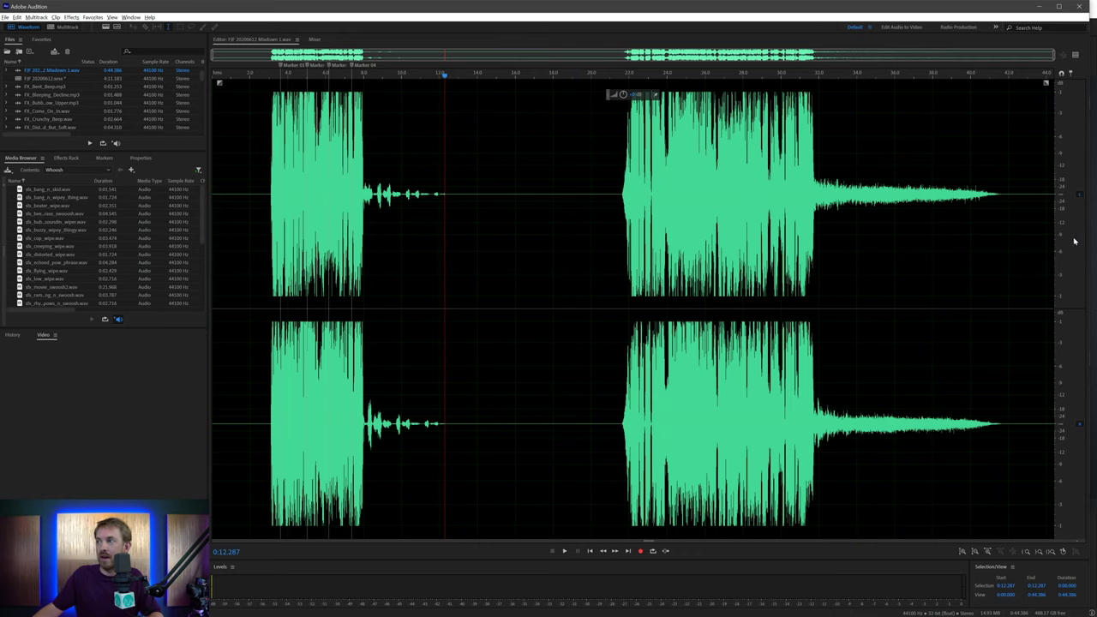
# - Switch to Corsair iCUE, review the Default profile's edit settings, and return to its actions
pyautogui.hotkey('alt', 'Tab')
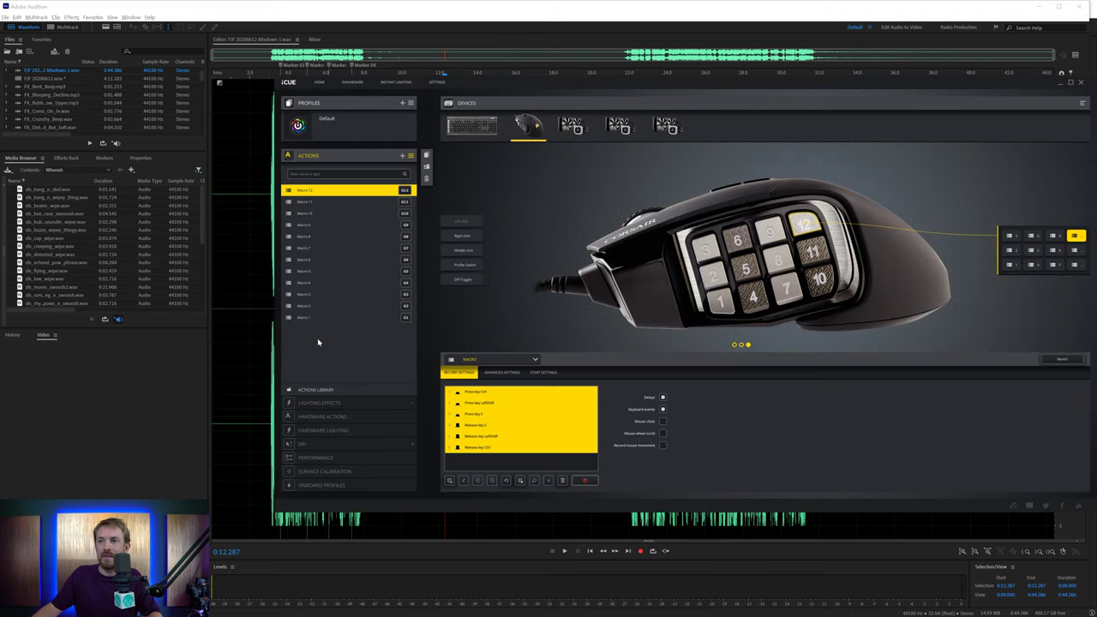
pyautogui.click(321, 126)
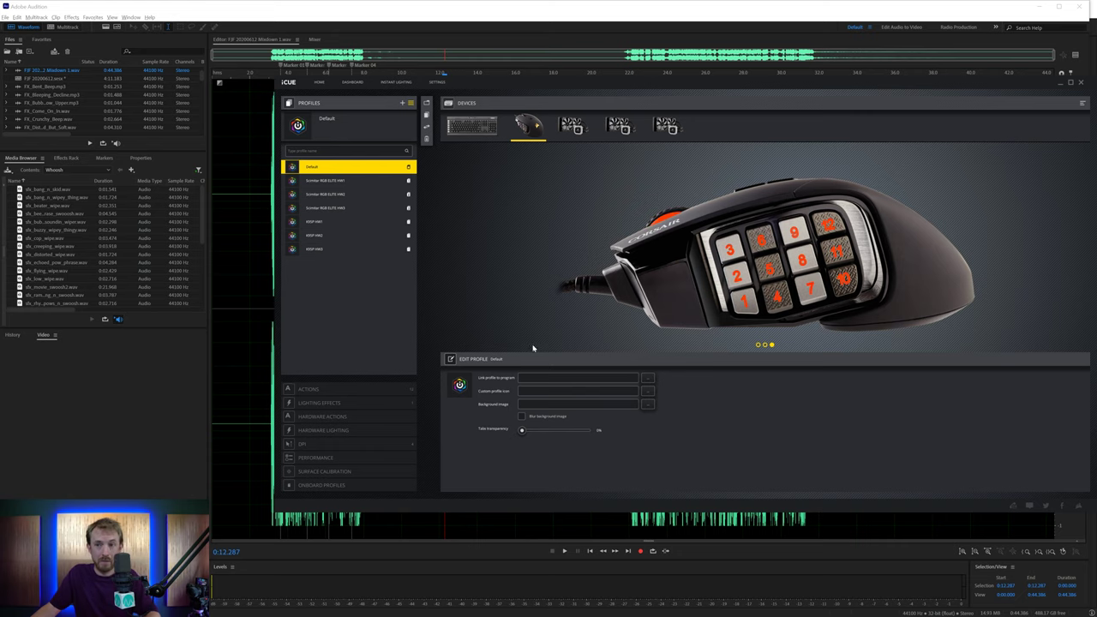
pyautogui.click(337, 389)
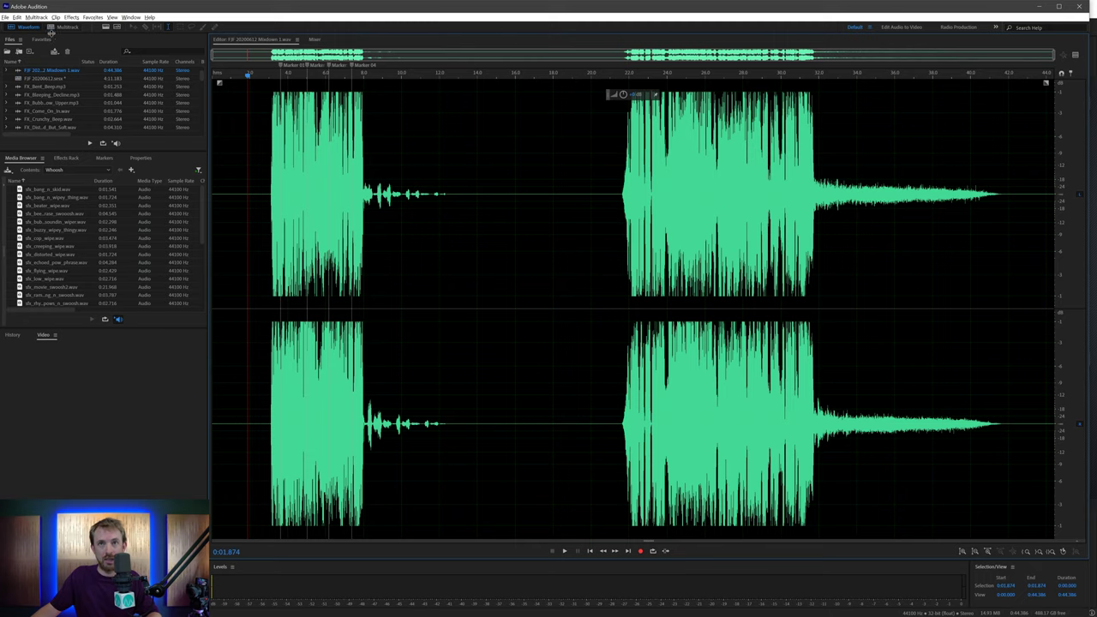
# - In Adobe Audition's multitrack session, copy about 0:59.4 to 0:59.7 of the blue Voice Male clip and paste it twice ahead of that clip
pyautogui.click(60, 28)
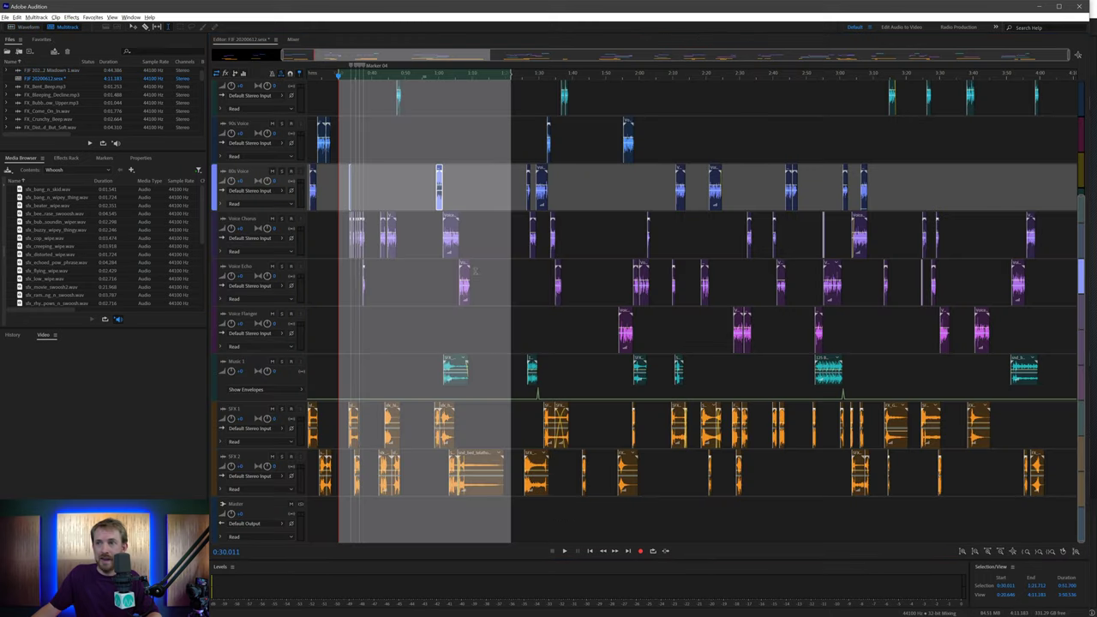
pyautogui.scroll(10, 438, 69)
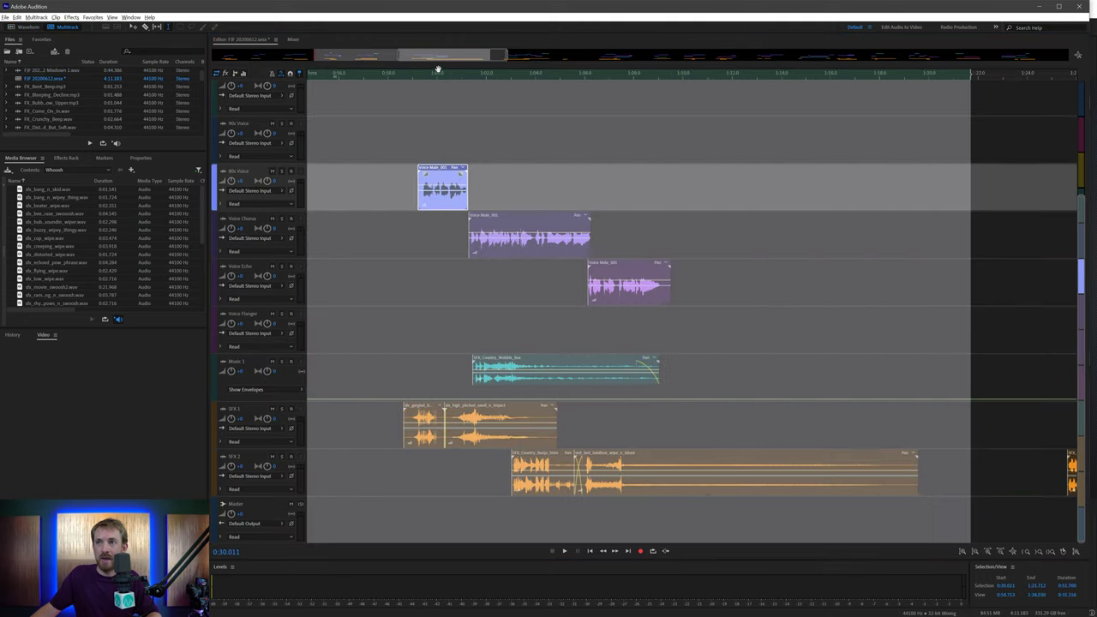
pyautogui.click(426, 247)
pyautogui.moveTo(415, 193); pyautogui.dragTo(400, 199)
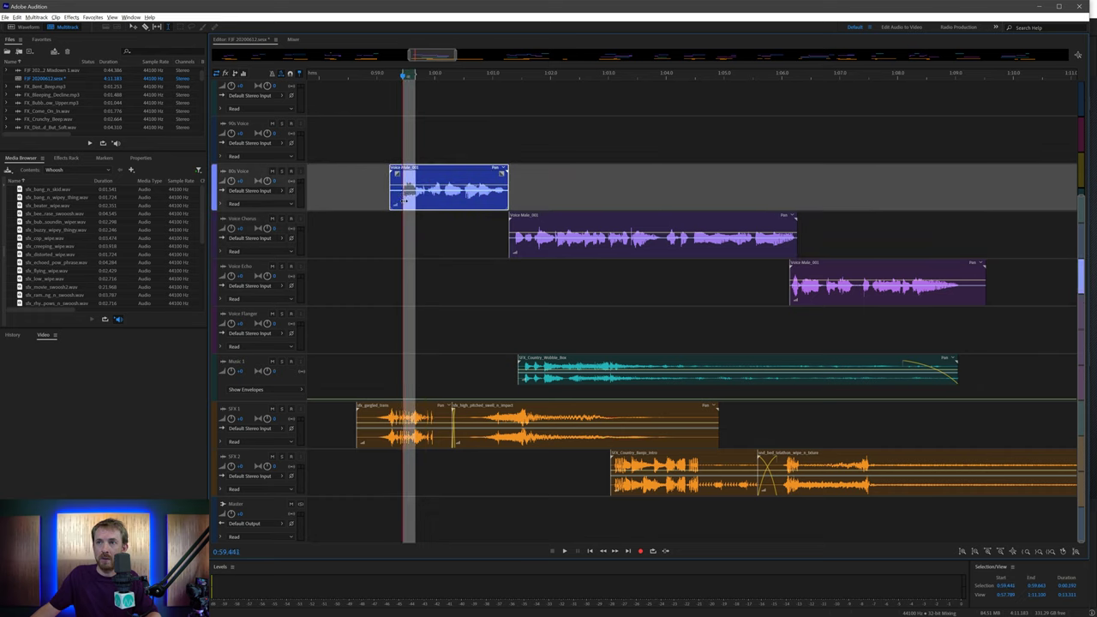
pyautogui.click(349, 195)
pyautogui.hotkey('ctrl', 'v')
pyautogui.click(370, 191)
pyautogui.hotkey('ctrl', 'v')
pyautogui.click(385, 199)
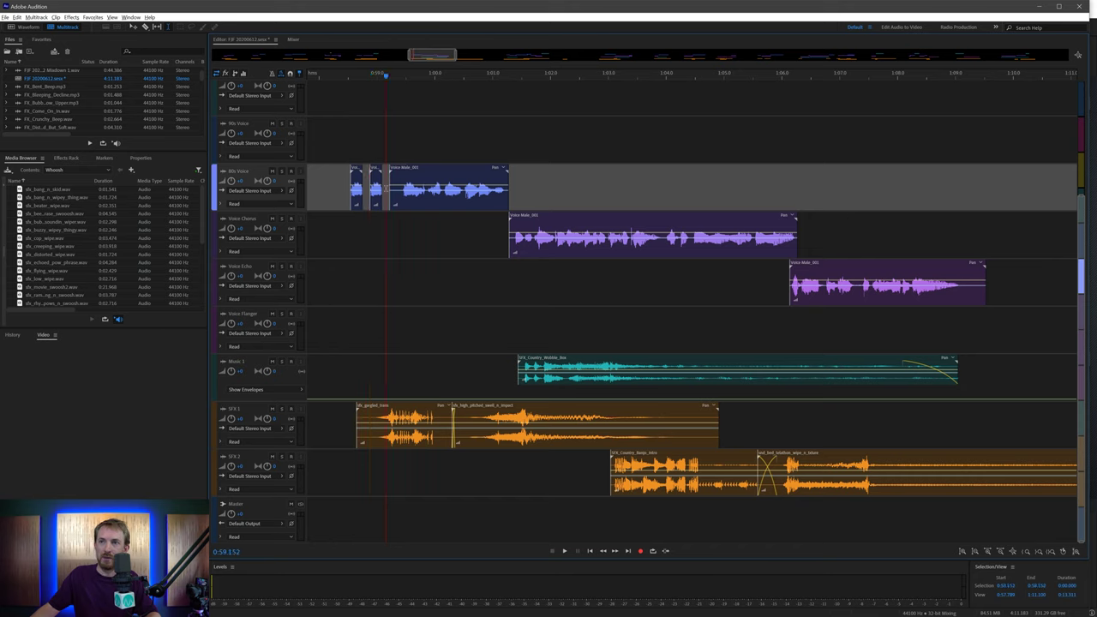
# - Split the purple Voice Male clip on the Voice Chorus track at about 1:01.8 and 1:03.5
pyautogui.moveTo(542, 250); pyautogui.dragTo(639, 243)
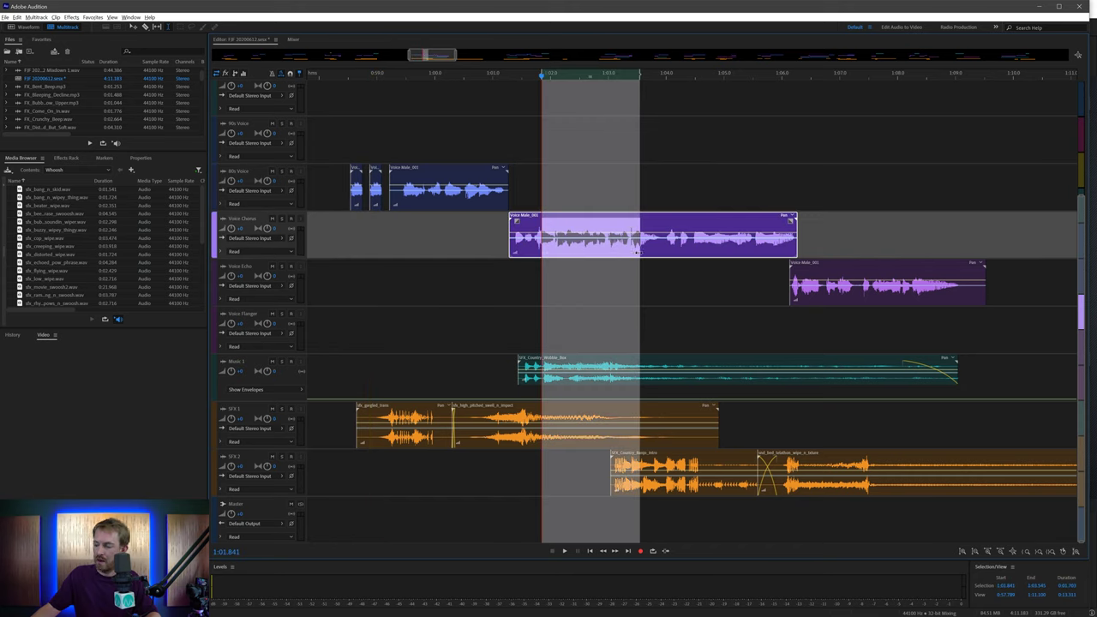
pyautogui.hotkey('ctrl', 'k')
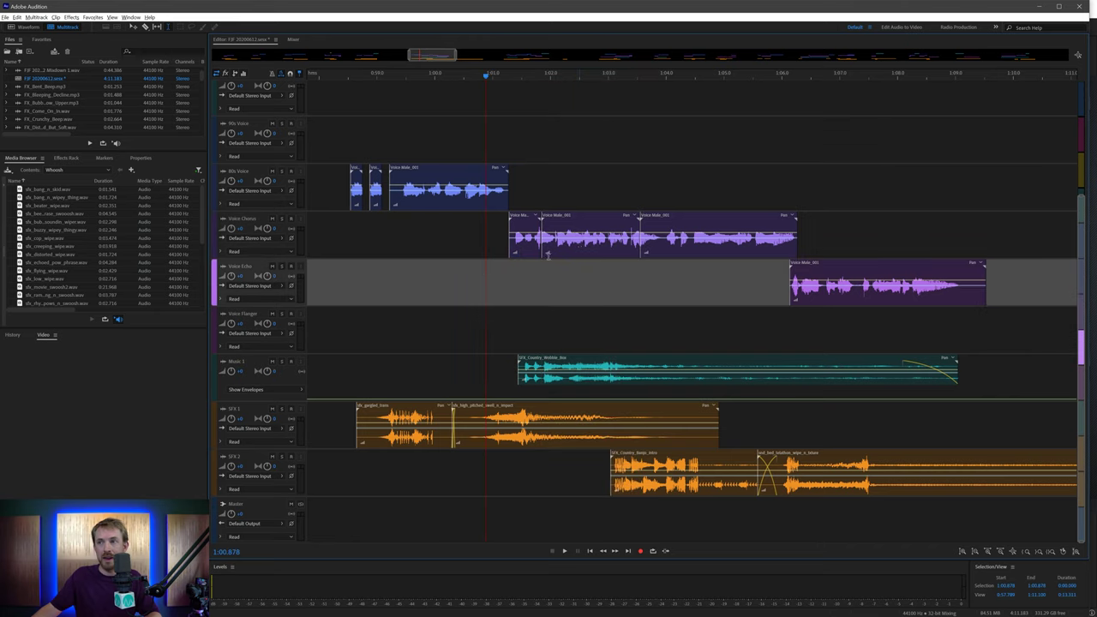
# - Delete the middle piece of the Voice Chorus clip, play the session from about 0:58.5, and undo the deletion
pyautogui.click(583, 240)
pyautogui.press('Delete')
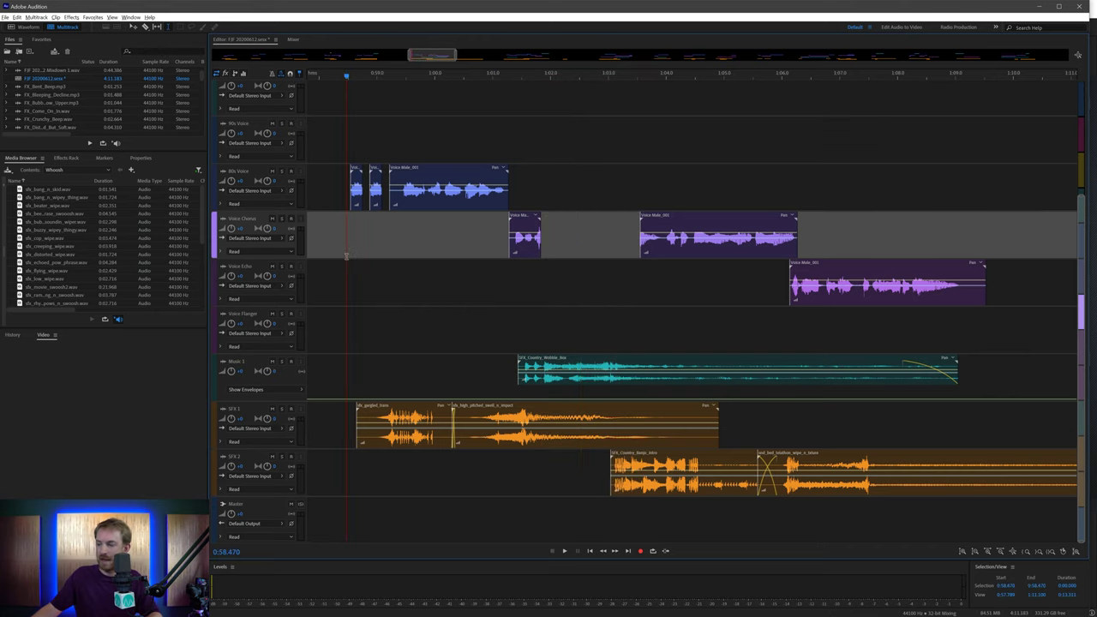
pyautogui.press('space')
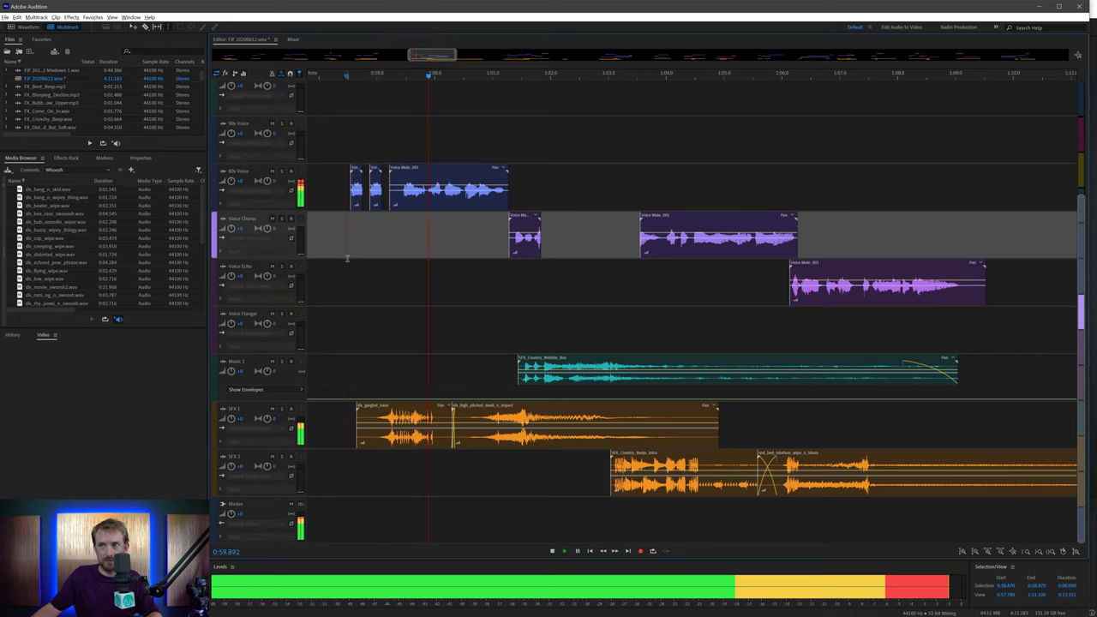
pyautogui.press('space')
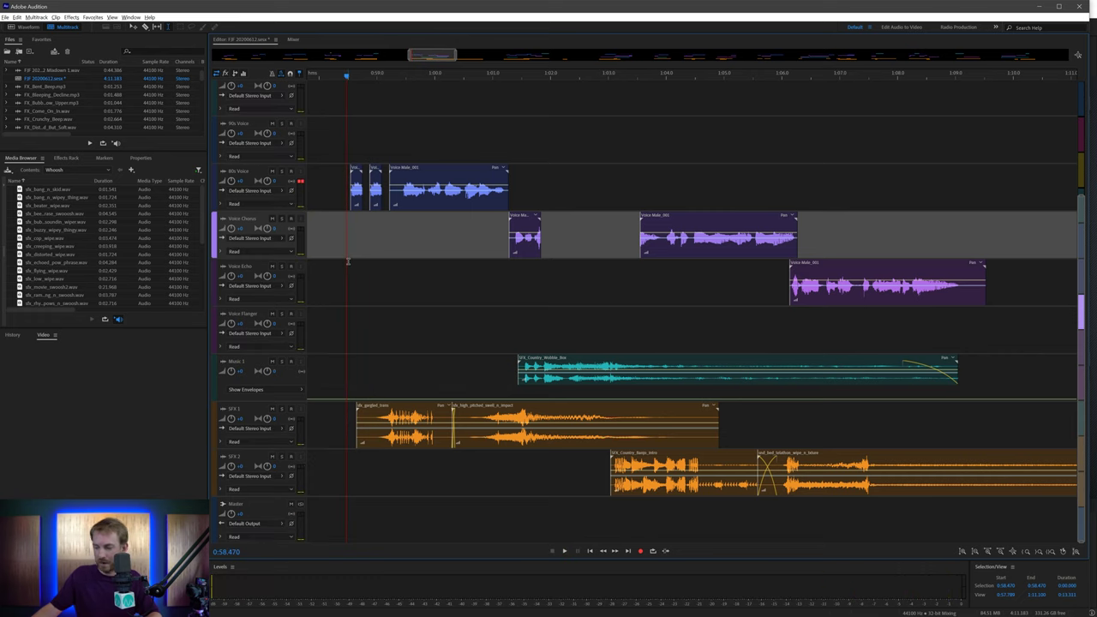
pyautogui.hotkey('ctrl', 'z')
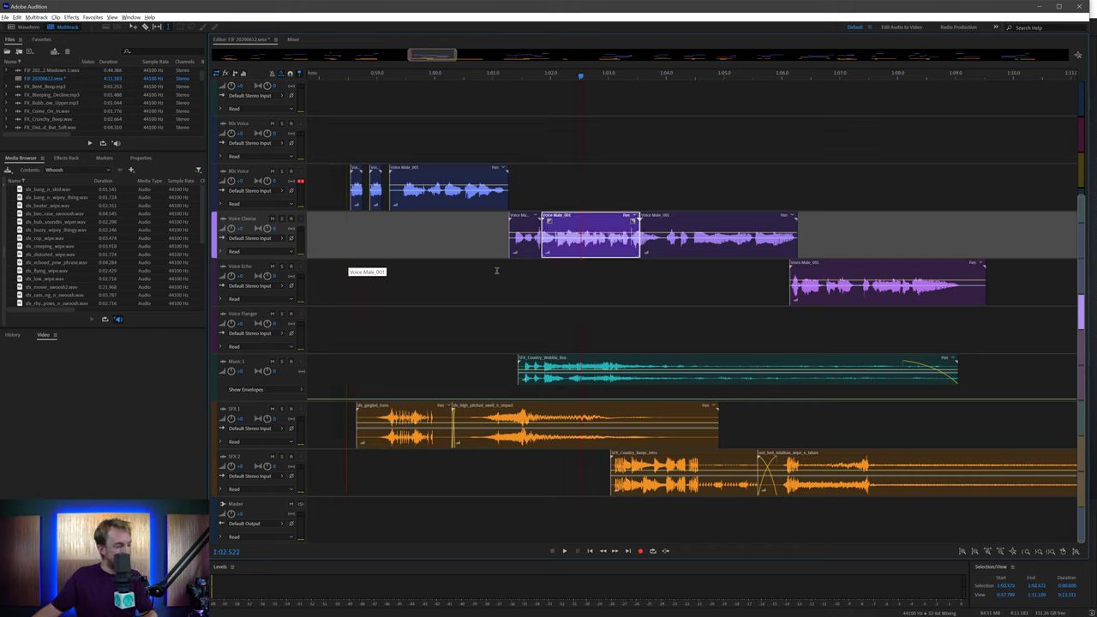
# - Add three markers to the multitrack session at about 1:02.0, 1:02.9 and 1:04.2
pyautogui.click(547, 161)
pyautogui.press('m')
pyautogui.click(602, 182)
pyautogui.press('m')
pyautogui.click(676, 182)
pyautogui.press('m')
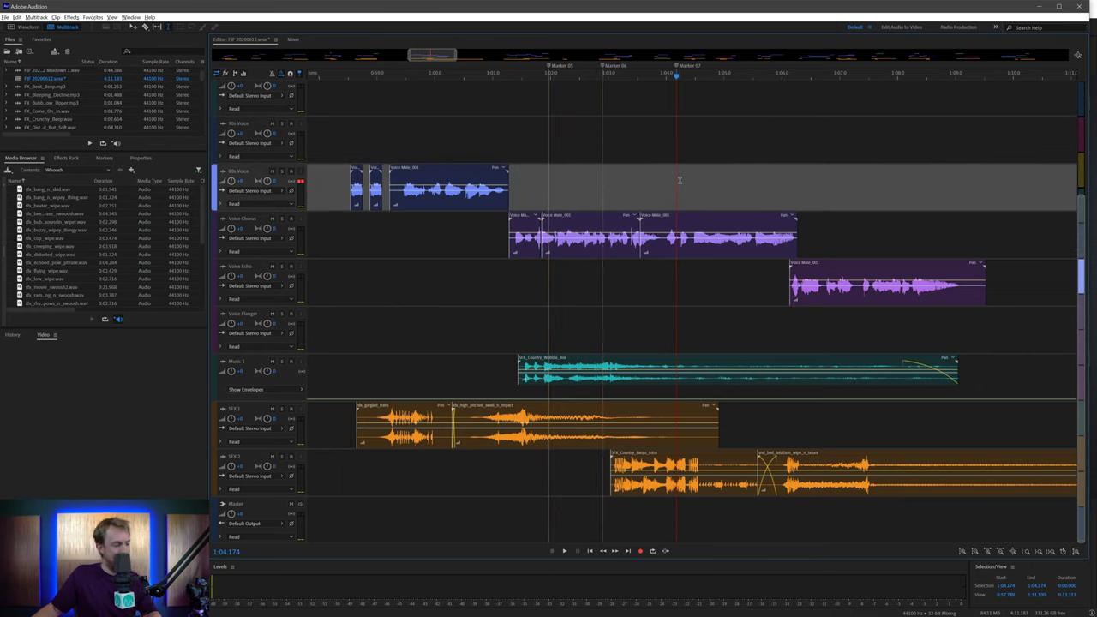
# - Open the mixdown in the waveform editor and toggle its spectral frequency display on and off
pyautogui.click(26, 27)
pyautogui.hotkey('shift', 'd')
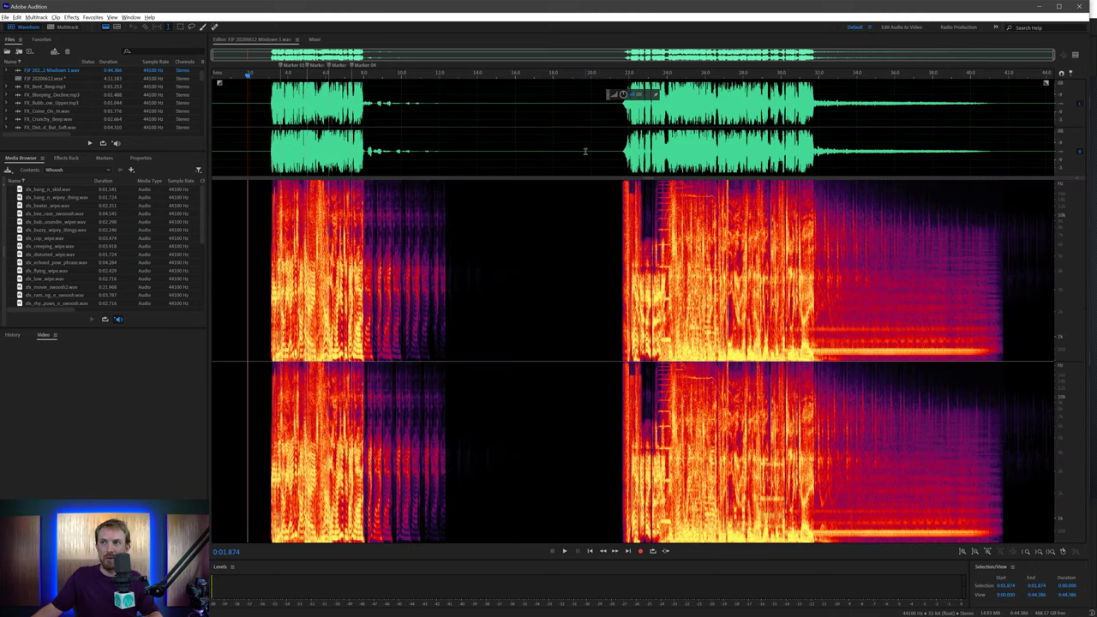
pyautogui.hotkey('shift', 'd')
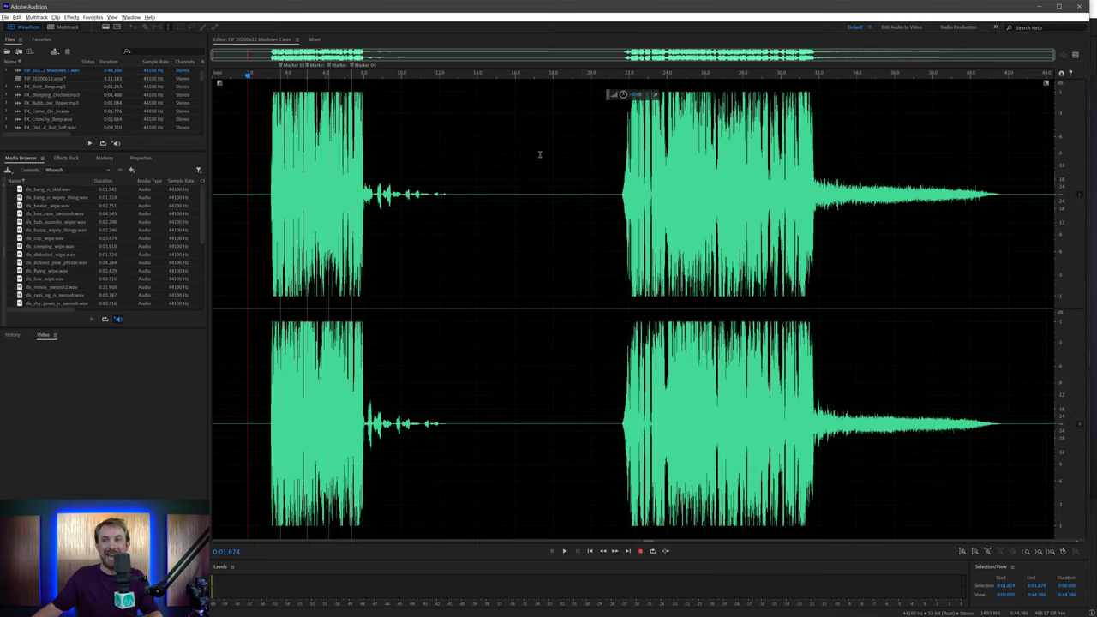
# - Create a new 44100 Hz stereo, 32-bit float audio file named with the presenter's first name
pyautogui.hotkey('ctrl', 'shift', 'n')
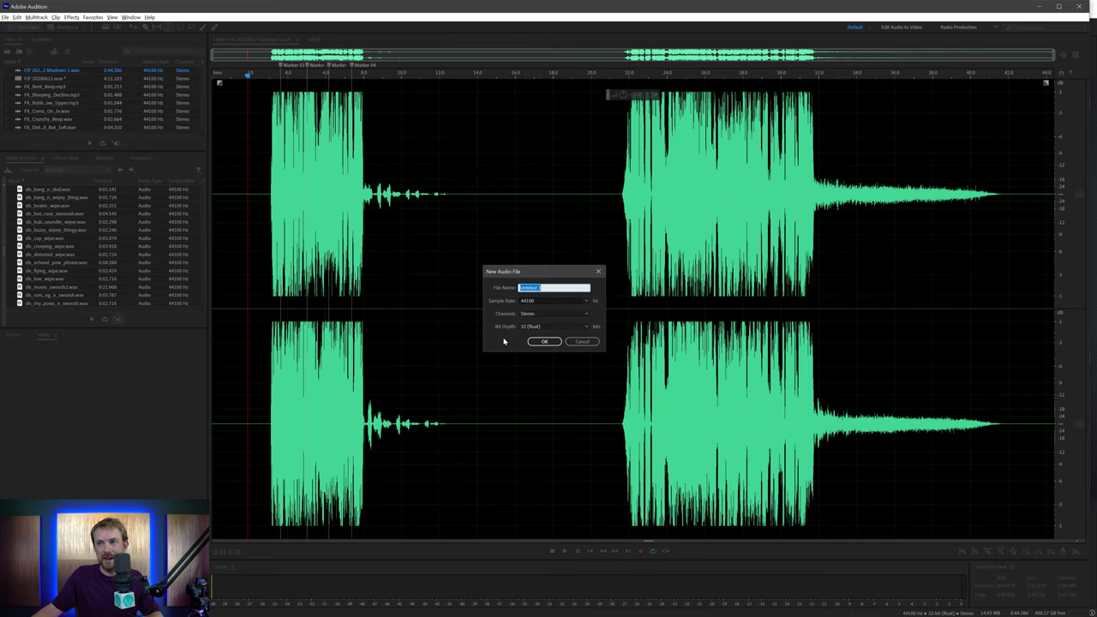
pyautogui.write('Mike')
pyautogui.press('Return')
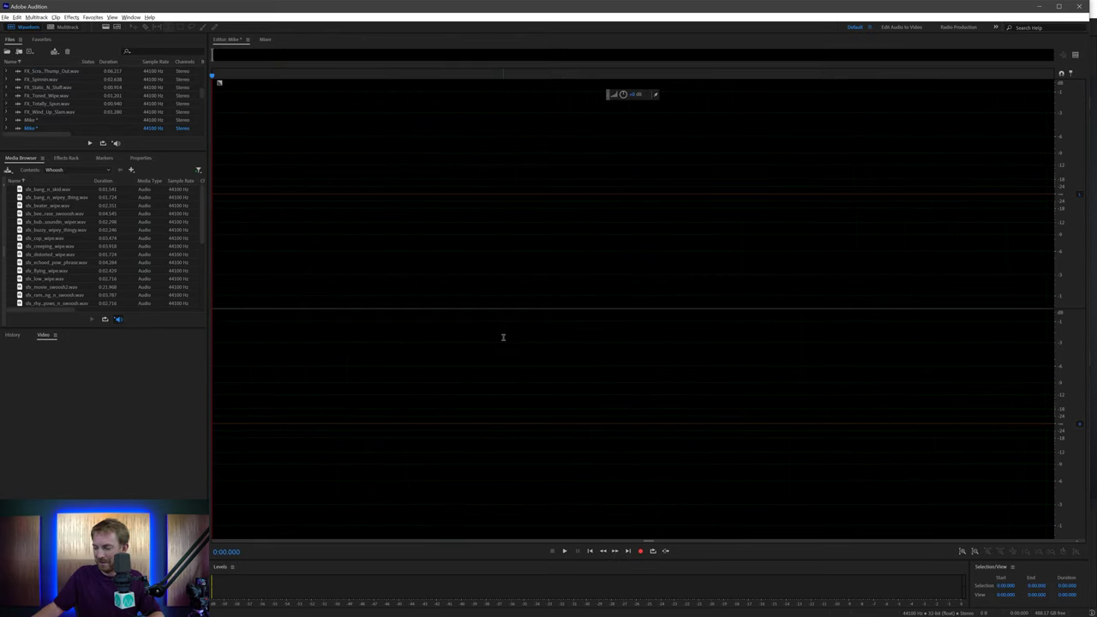
# - Select about 0.25 seconds near the start of FX_Static_N_Stuff.wav, and bring up and cancel Save Selection As and Open File
pyautogui.click(45, 89)
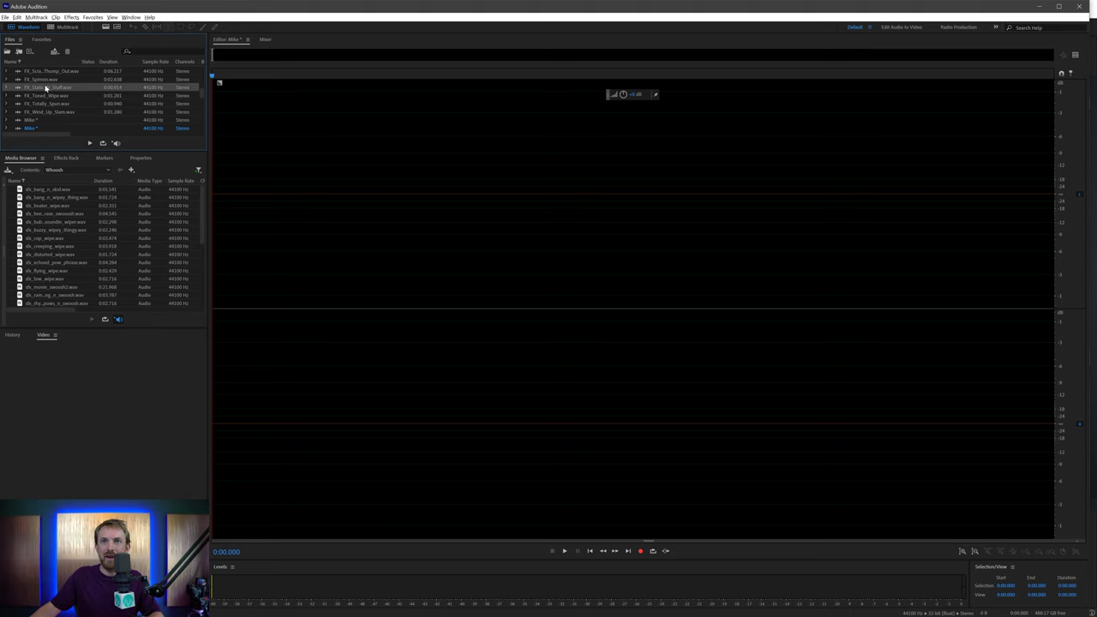
pyautogui.doubleClick(45, 89)
pyautogui.moveTo(248, 171); pyautogui.dragTo(480, 174)
pyautogui.hotkey('ctrl', 'alt', 's')
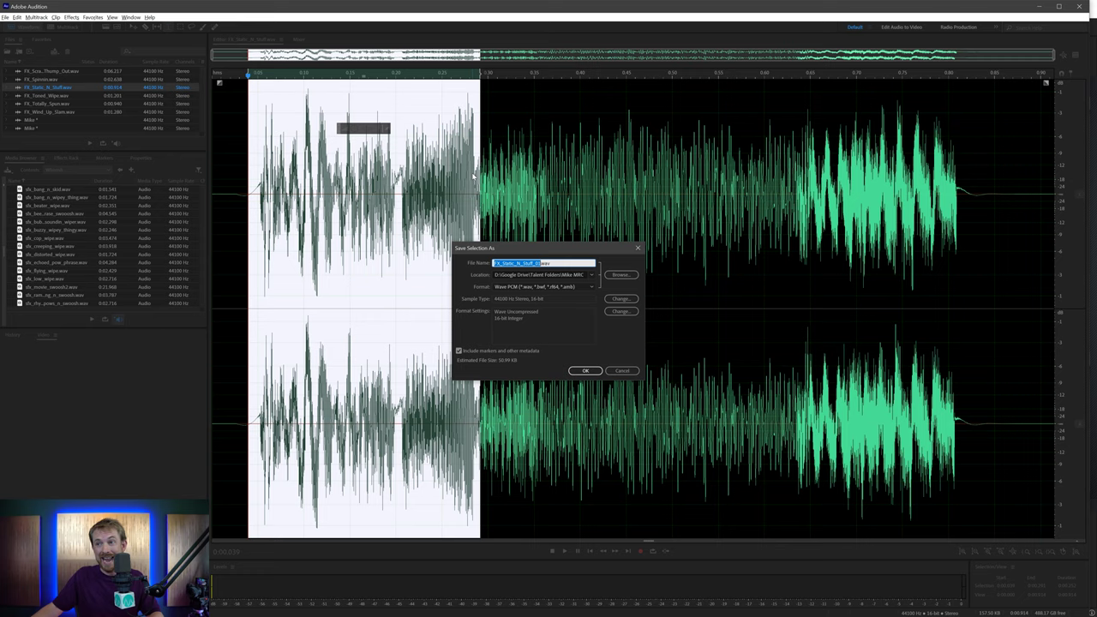
pyautogui.click(621, 370)
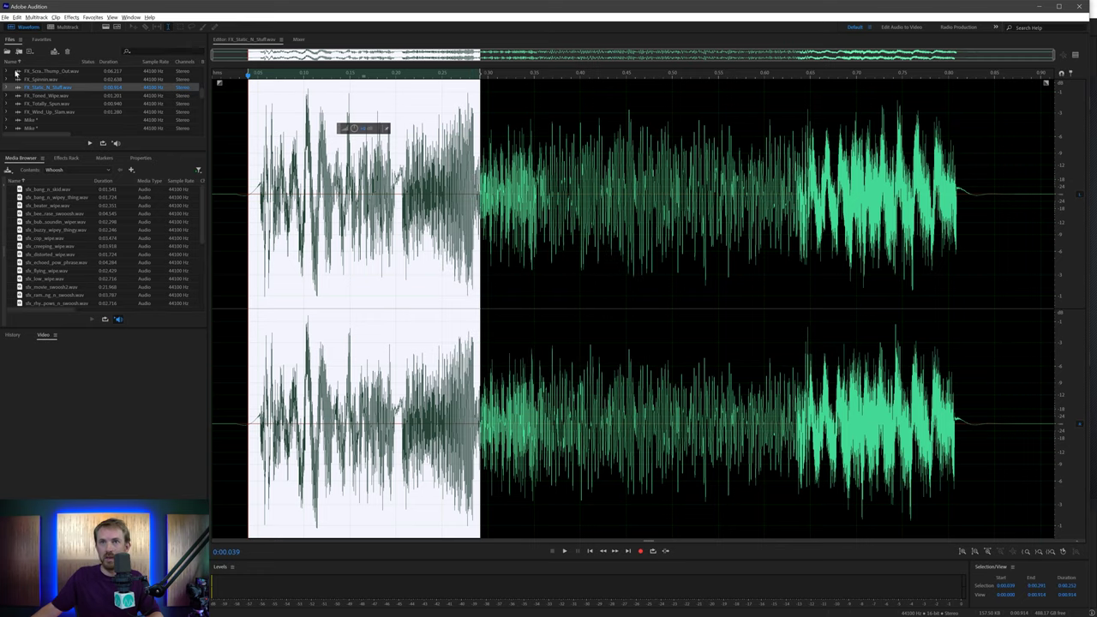
pyautogui.hotkey('ctrl', 'o')
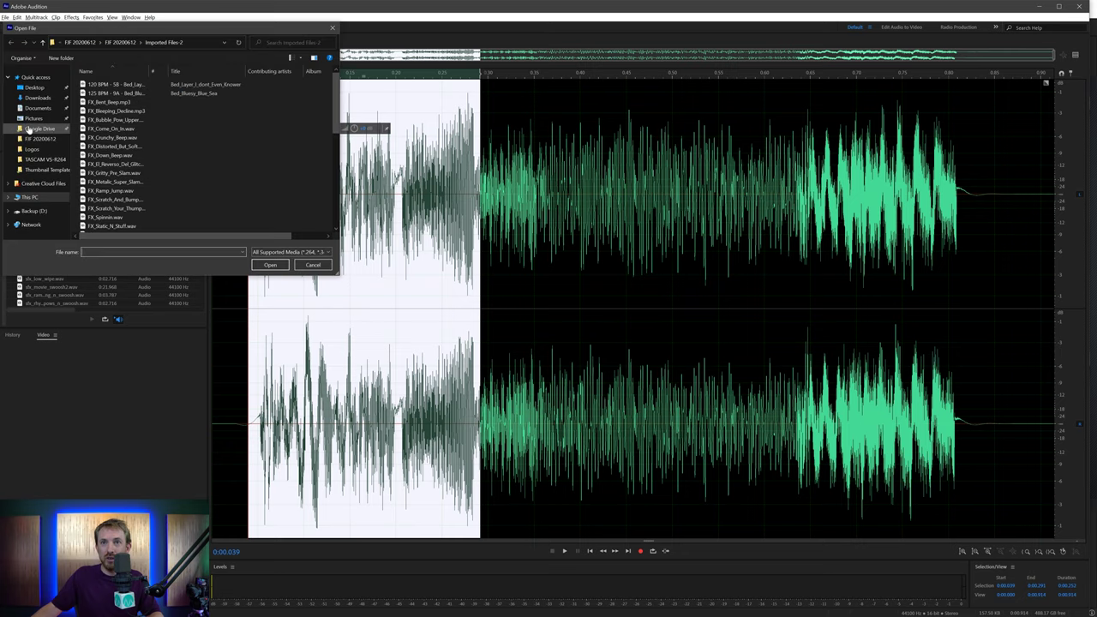
pyautogui.click(312, 264)
# - Save the new empty audio file as a 32-bit floating point Wave PCM file in the Downloads folder
pyautogui.click(41, 128)
pyautogui.hotkey('ctrl', 'shift', 's')
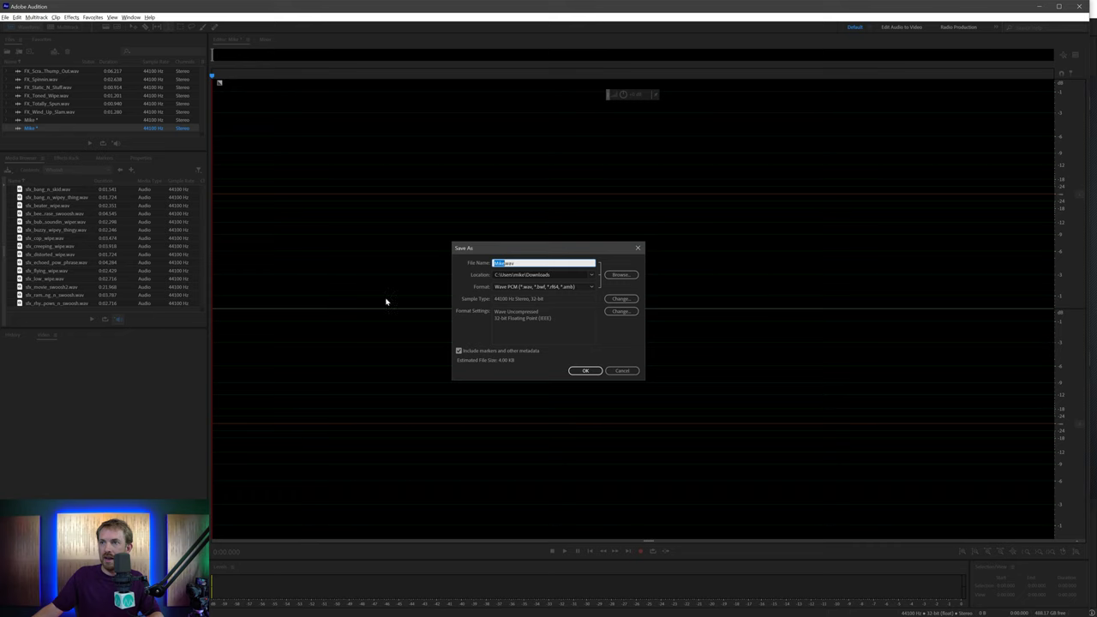
pyautogui.click(600, 373)
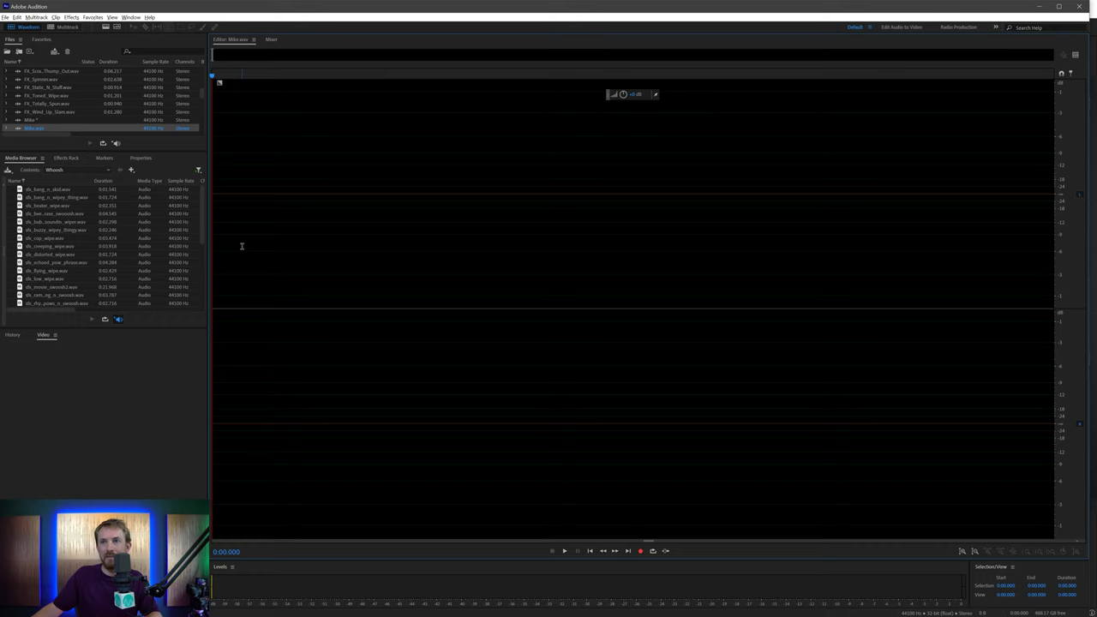
pyautogui.hotkey('ctrl', 'shift', 's')
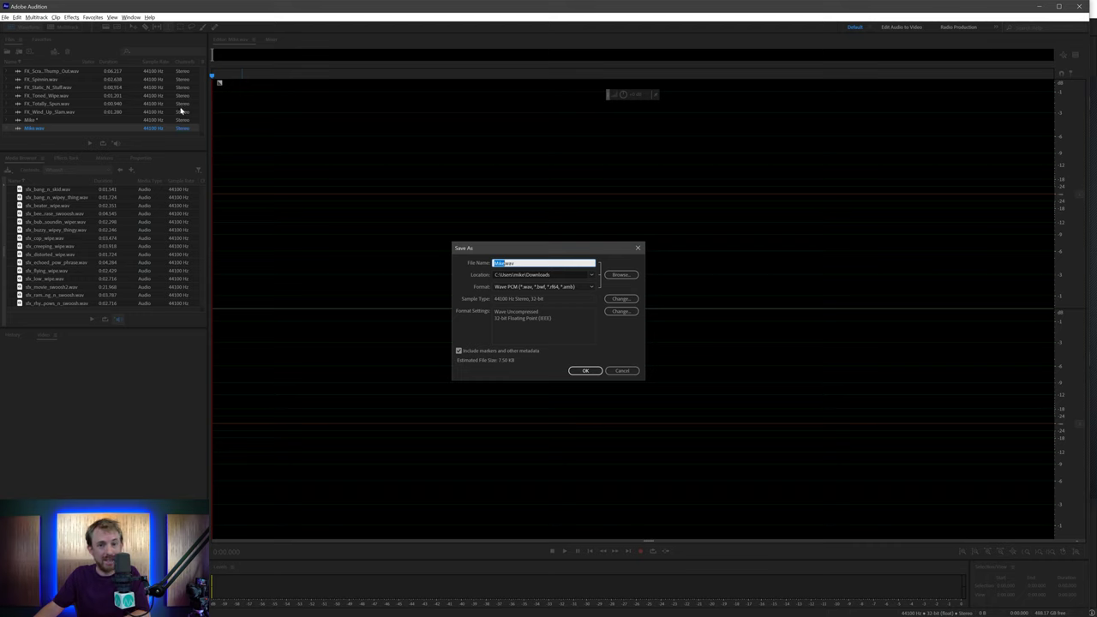
pyautogui.click(625, 369)
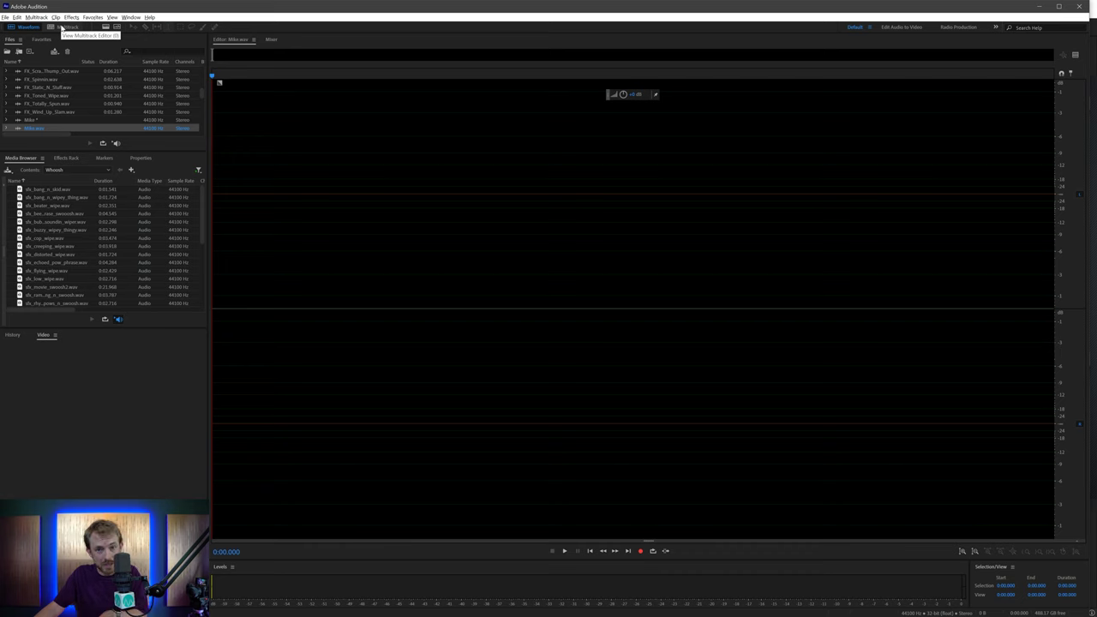
pyautogui.click(63, 27)
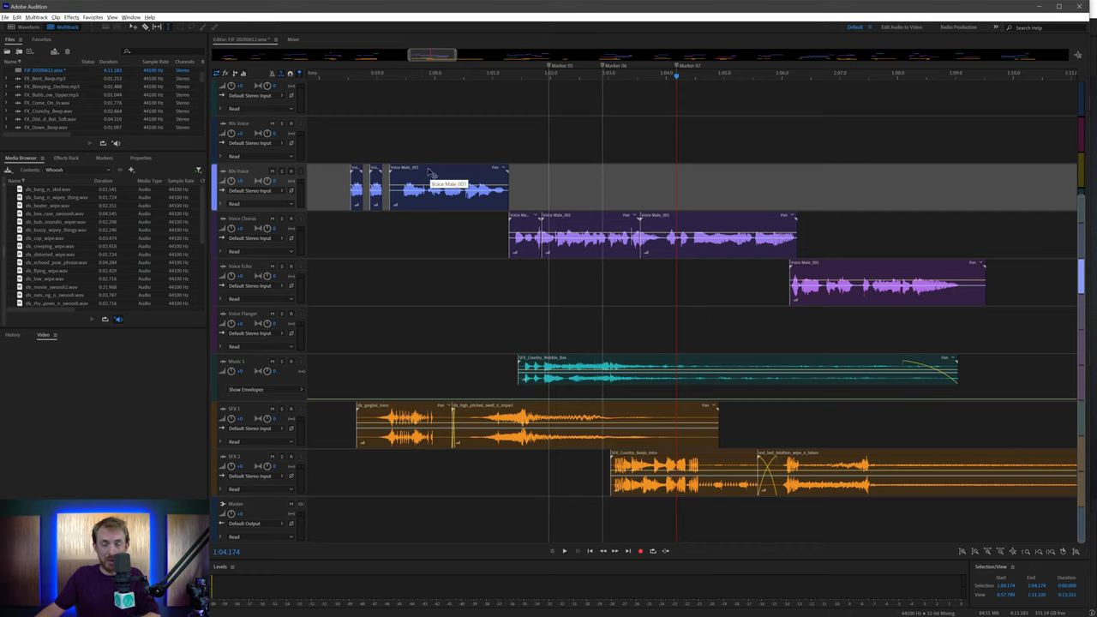
pyautogui.click(26, 26)
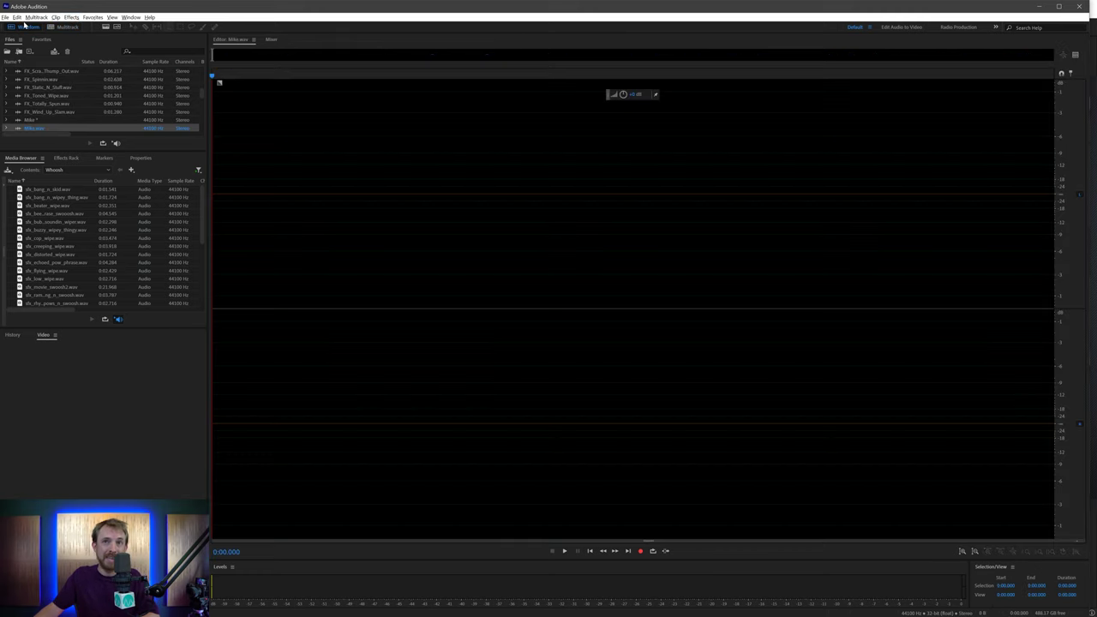
# - Open the Keyboard Shortcuts editor and examine which keys are assigned with the Ctrl, Shift and Alt modifiers
pyautogui.click(17, 17)
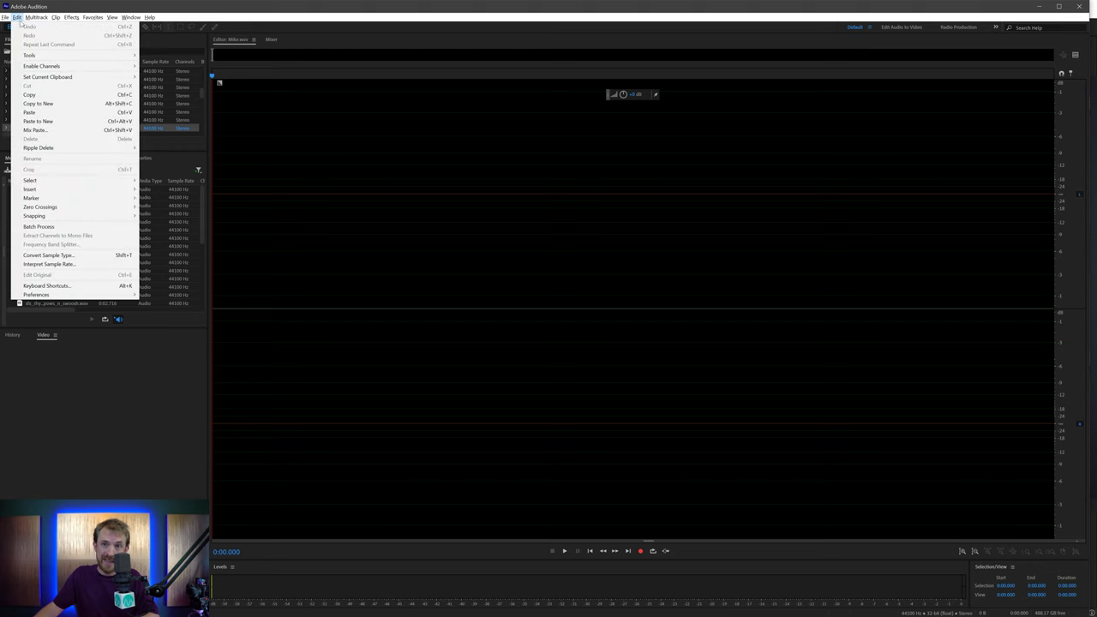
pyautogui.click(83, 286)
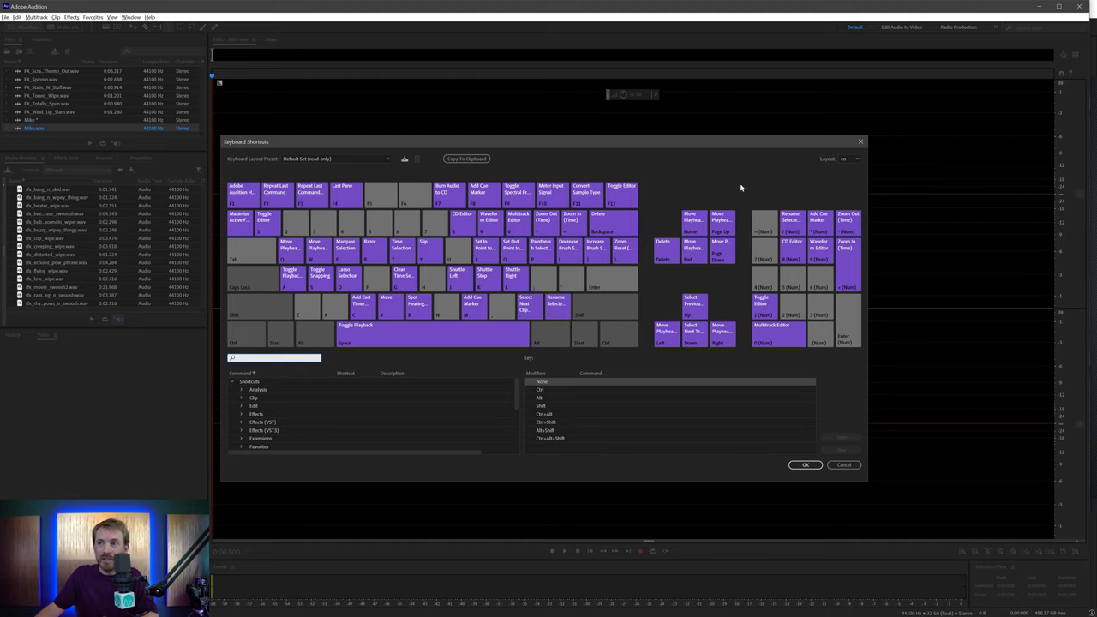
pyautogui.click(255, 335)
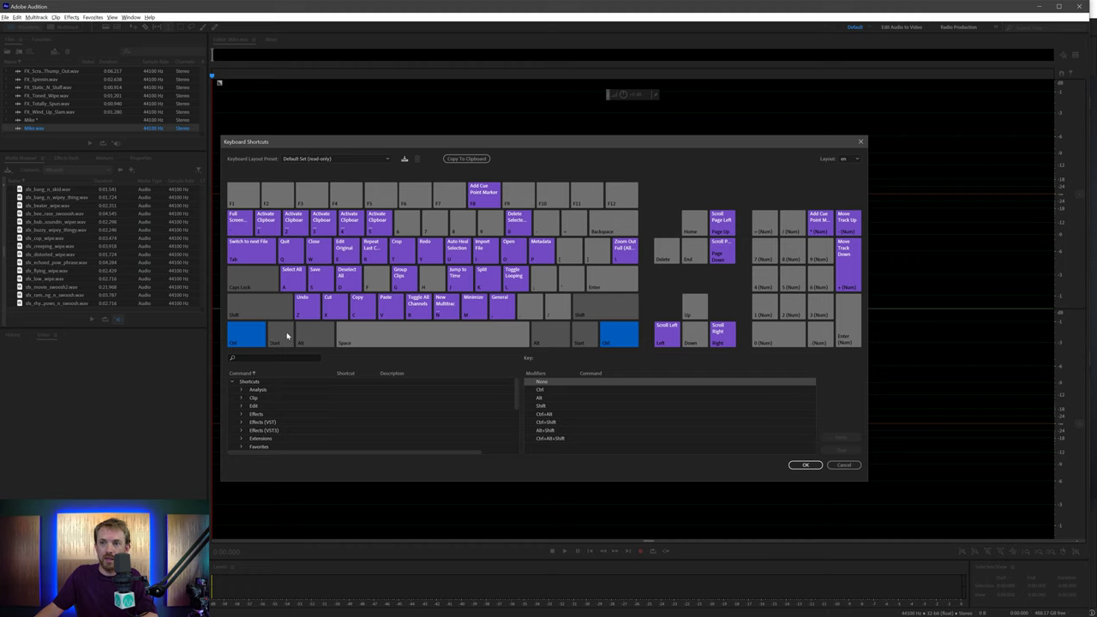
pyautogui.click(266, 316)
pyautogui.click(320, 336)
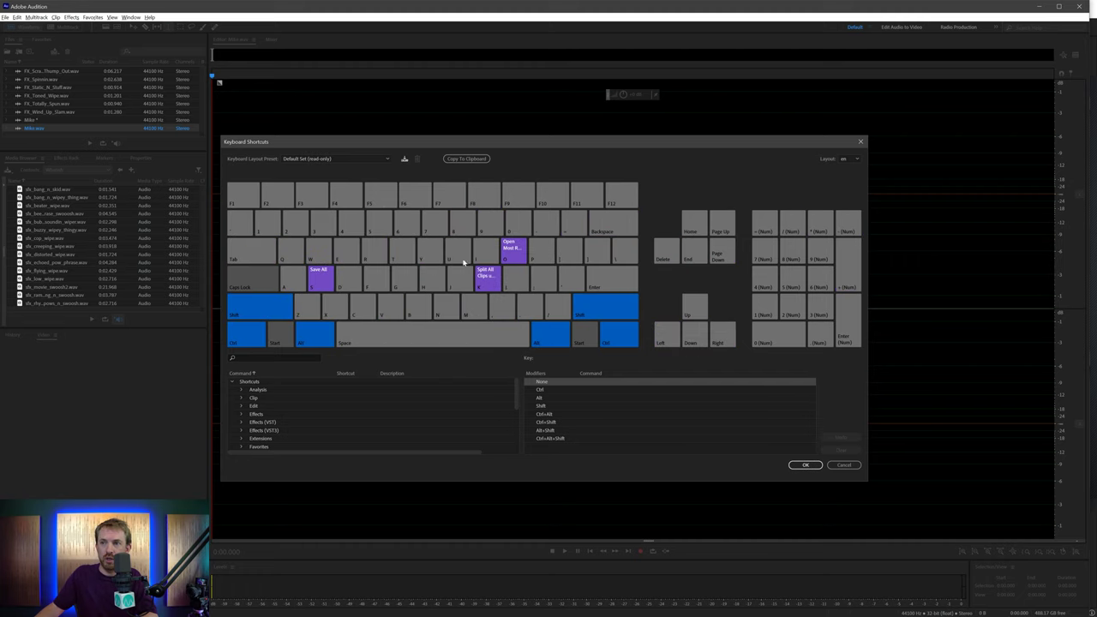
pyautogui.click(316, 335)
pyautogui.click(255, 335)
pyautogui.click(263, 308)
# - Search the shortcut commands for "mixdown" and open the shortcut entry of Mixdown All to New File
pyautogui.click(281, 357)
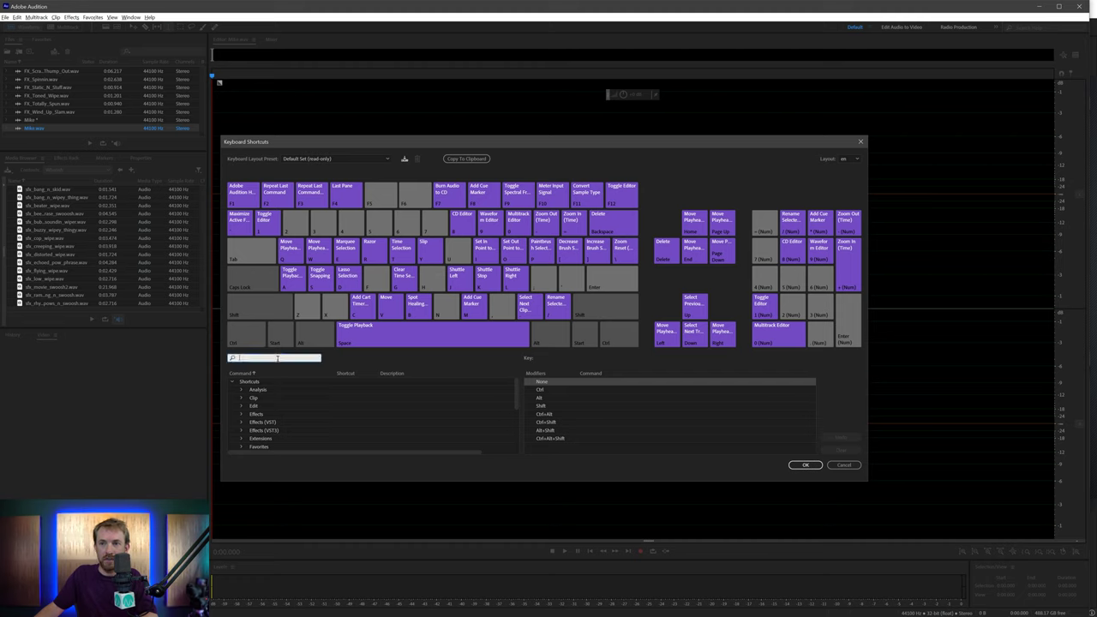
pyautogui.write('mixdow')
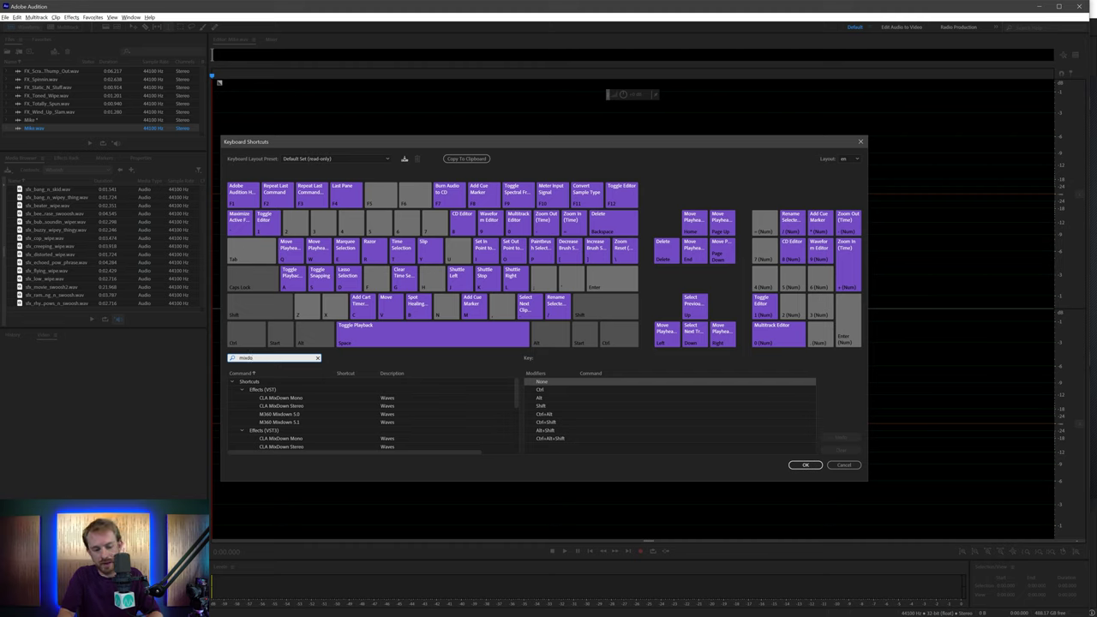
pyautogui.write('n')
pyautogui.scroll(-2, 313, 412)
pyautogui.scroll(-2, 313, 422)
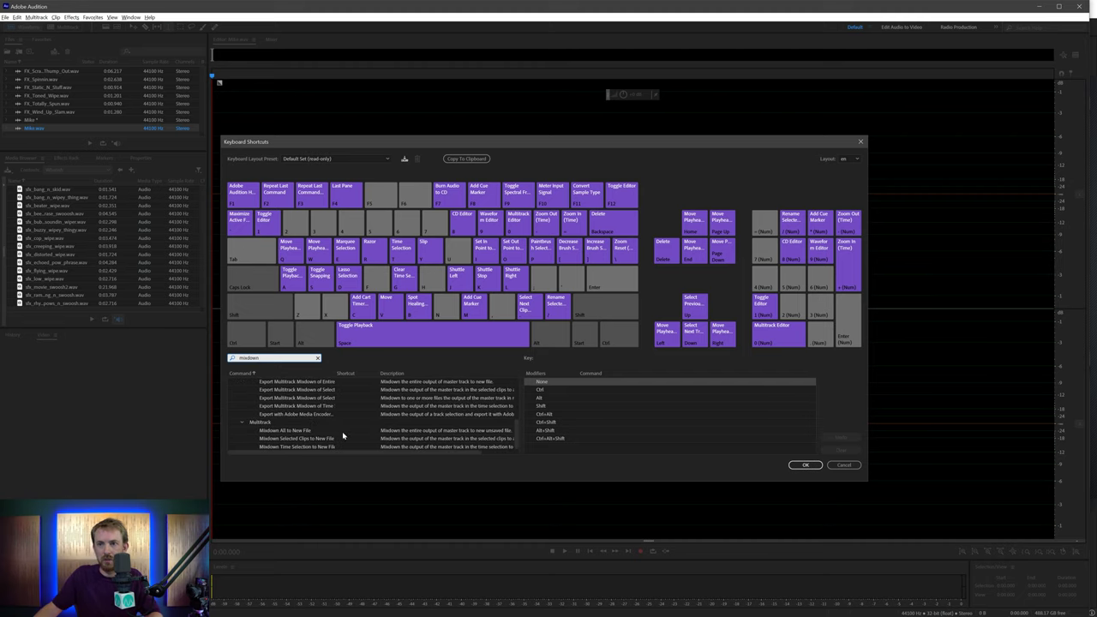
pyautogui.click(356, 433)
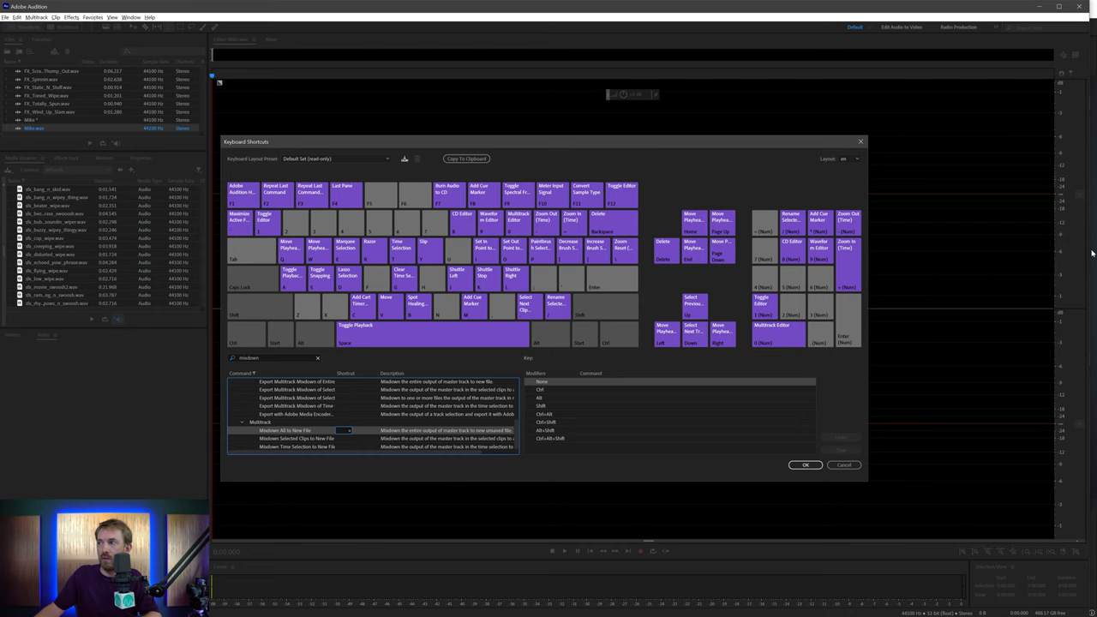
# - Switch to Corsair iCUE with the Scimitar mouse's side-button macros
pyautogui.hotkey('alt', 'Tab')
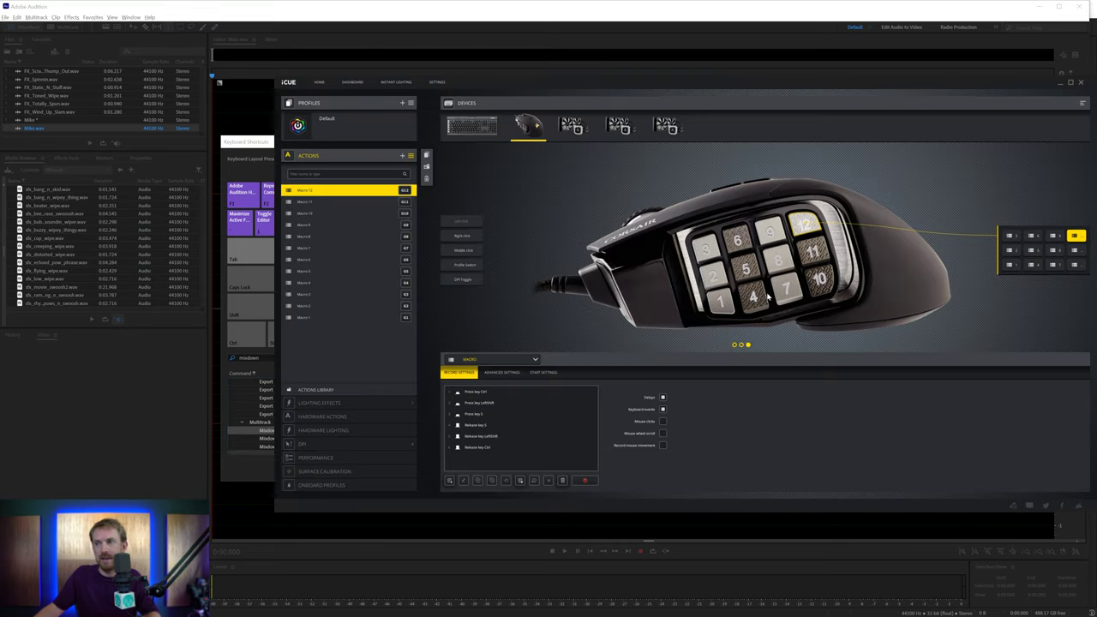